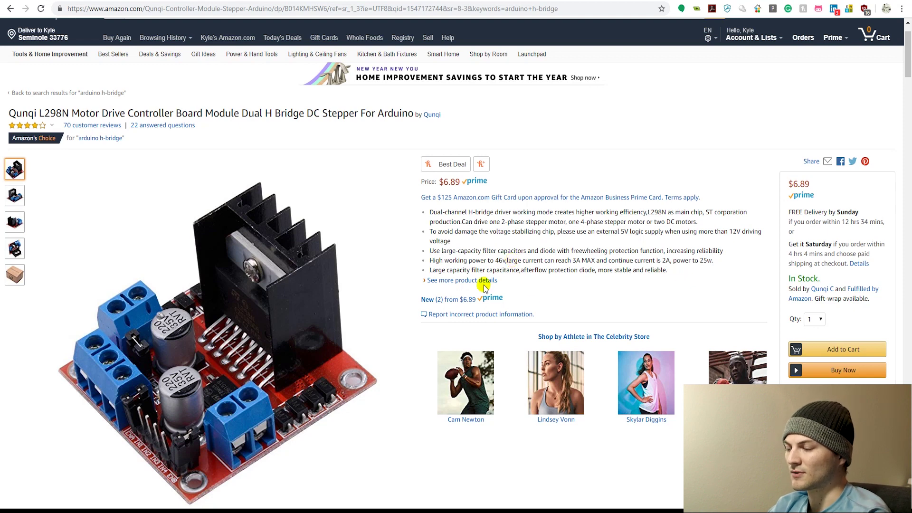
Step: Leave the Amazon L298N listing for the TC78H620FNG datasheet PDF tab
scroll(484, 270, down, 3)
scroll(456, 309, up, 1)
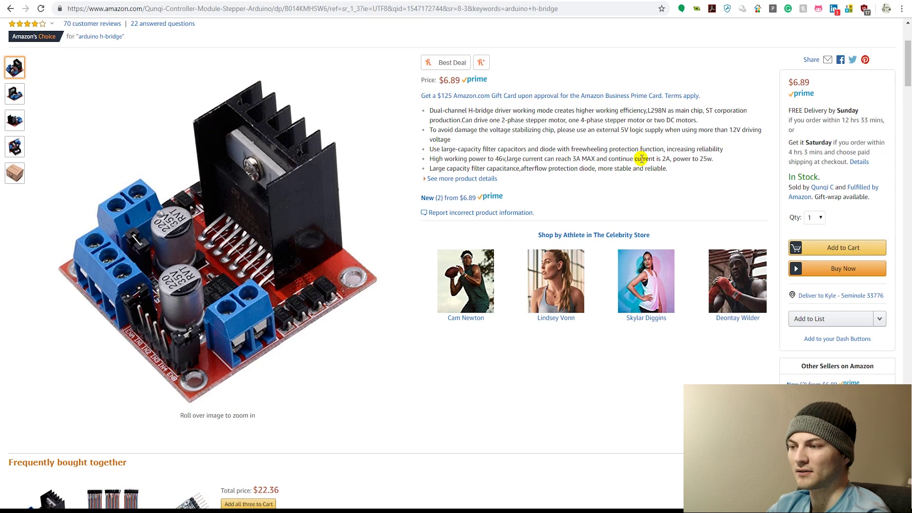
mouse_move(373, 344)
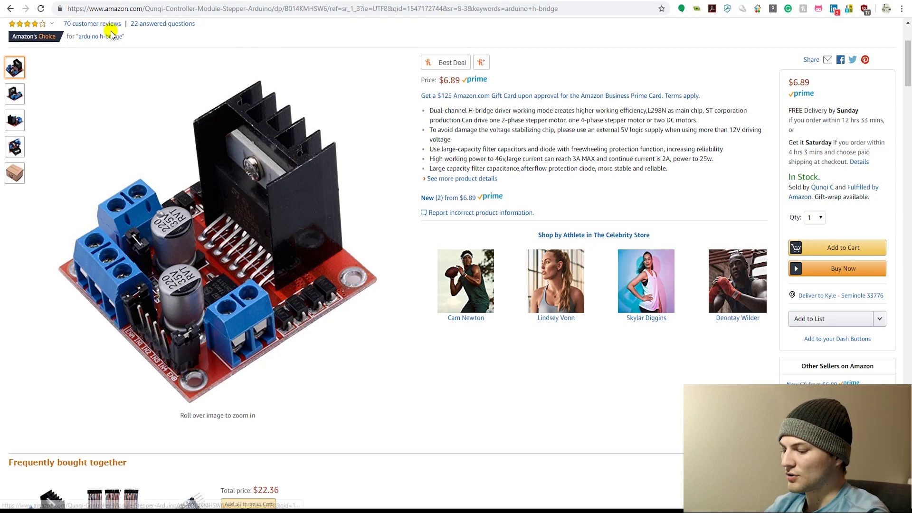
key(ctrl+Tab)
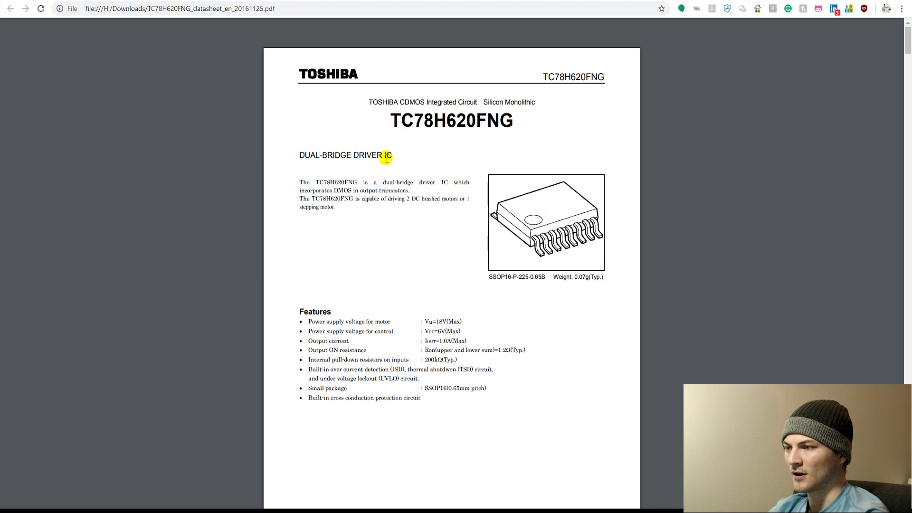
Step: Scroll the datasheet past the block diagram, application circuits and package drawings to the IC handling notes
scroll(387, 159, down, 15)
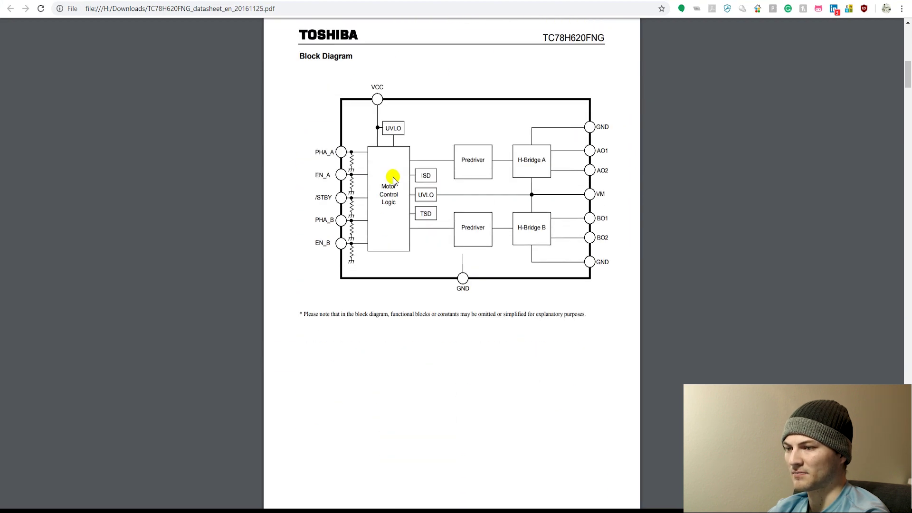
scroll(547, 158, down, 5)
scroll(527, 209, up, 6)
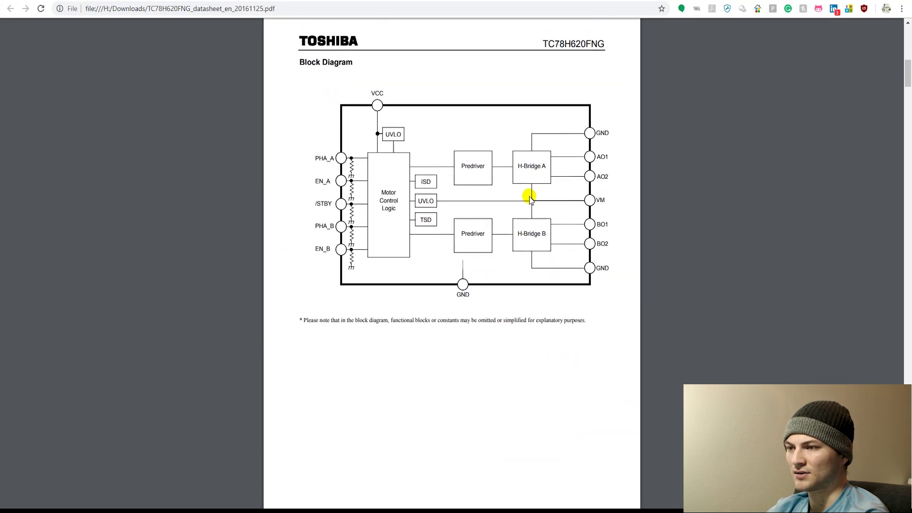
scroll(552, 255, down, 20)
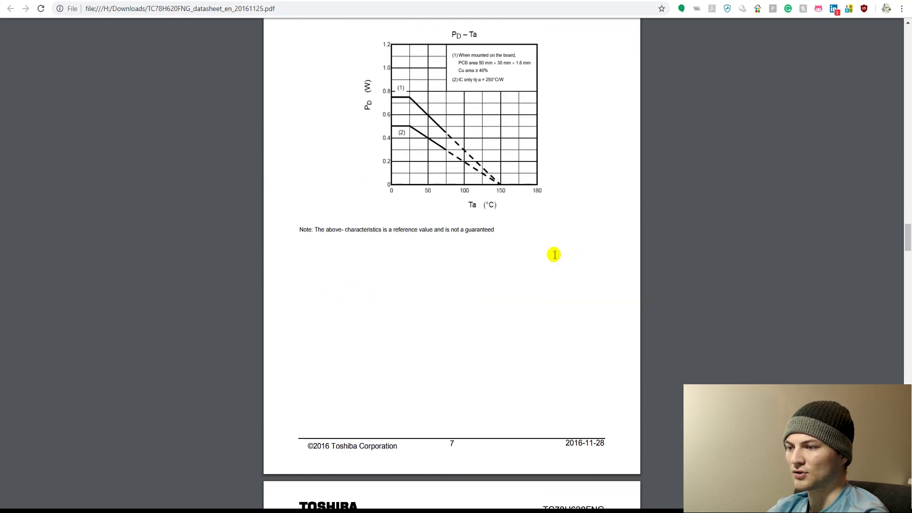
scroll(553, 255, up, 7)
scroll(549, 247, down, 20)
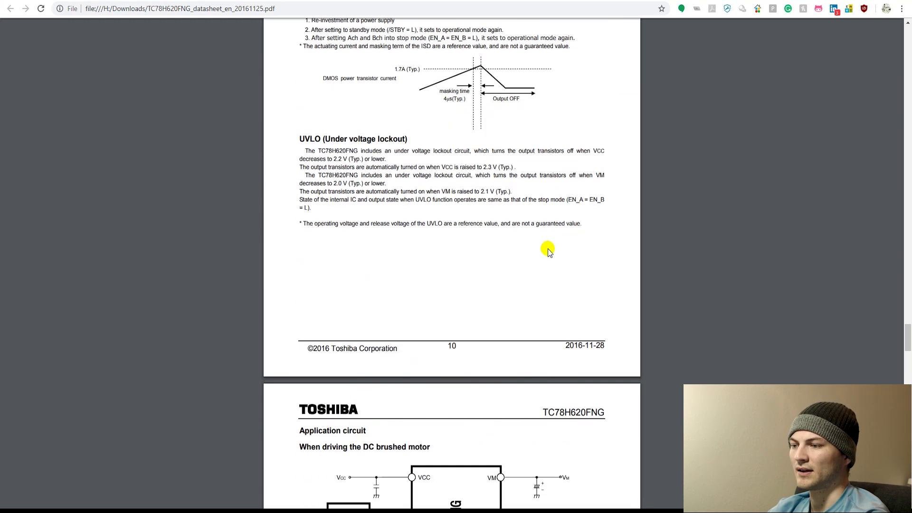
scroll(547, 247, up, 20)
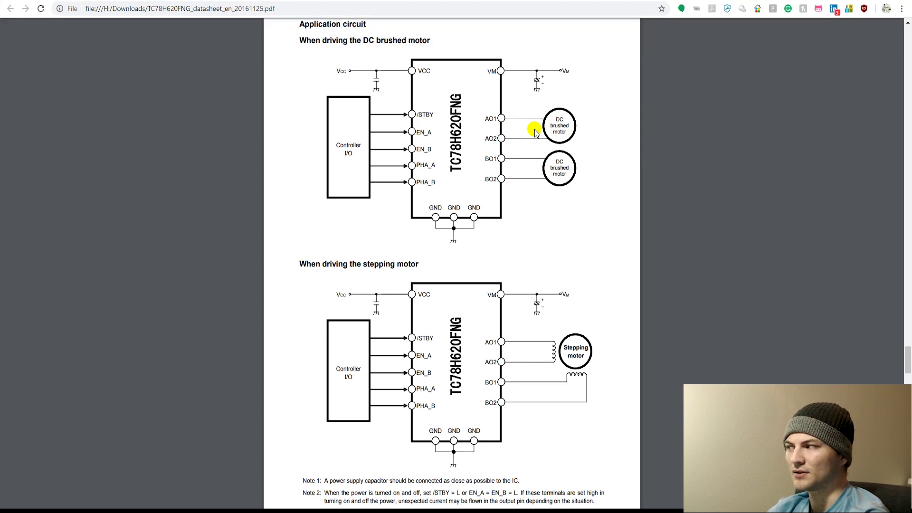
scroll(509, 142, down, 20)
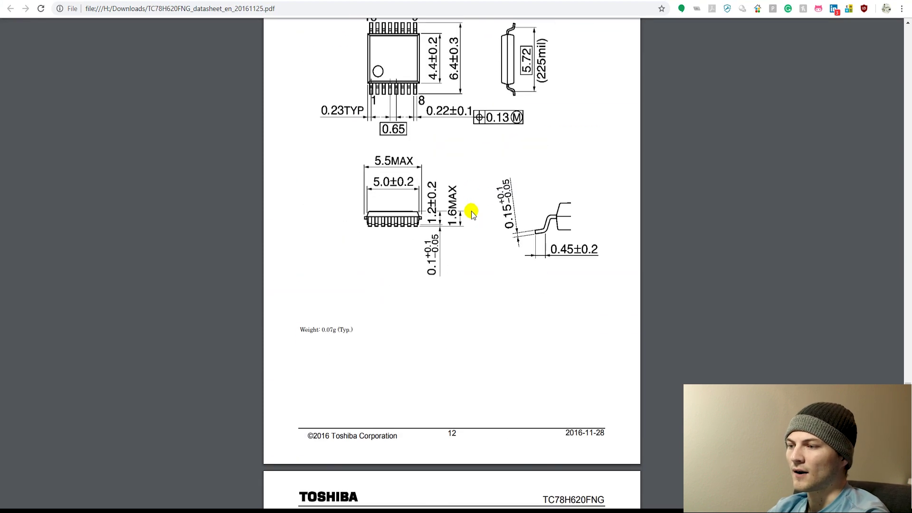
scroll(472, 214, down, 3)
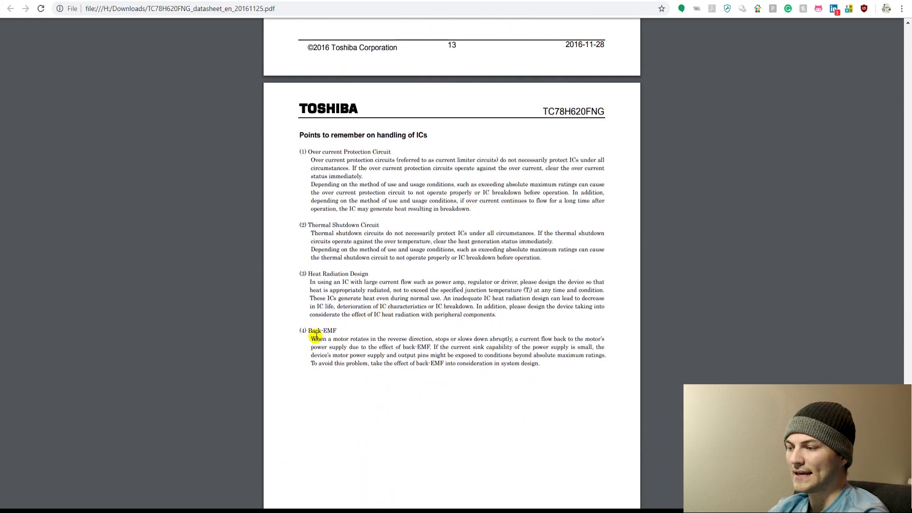
Step: Highlight the Back-EMF paragraph, then return to page 8's Input/Output functions tables
drag(308, 339, 541, 362)
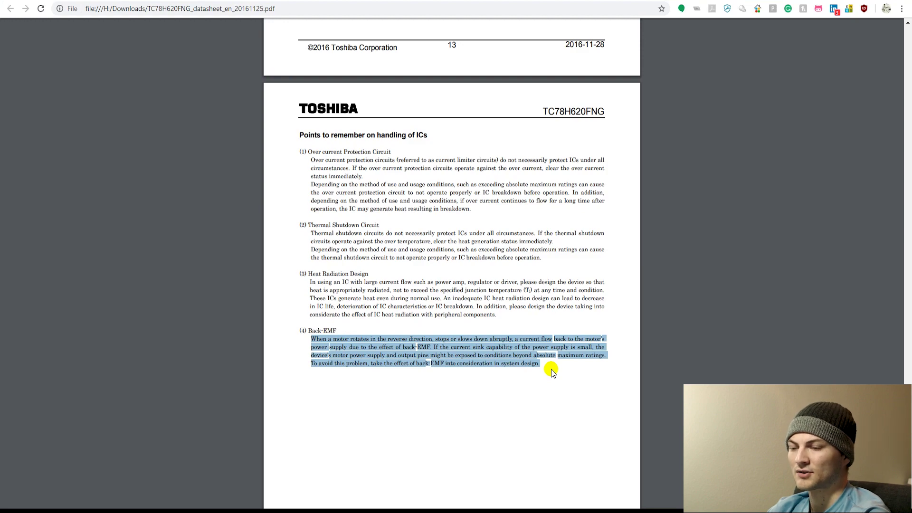
scroll(510, 232, up, 10)
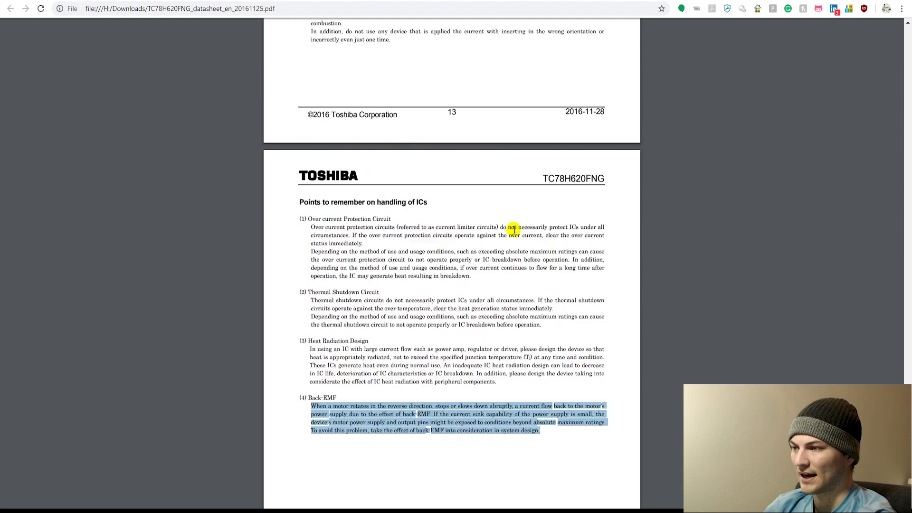
scroll(514, 255, up, 20)
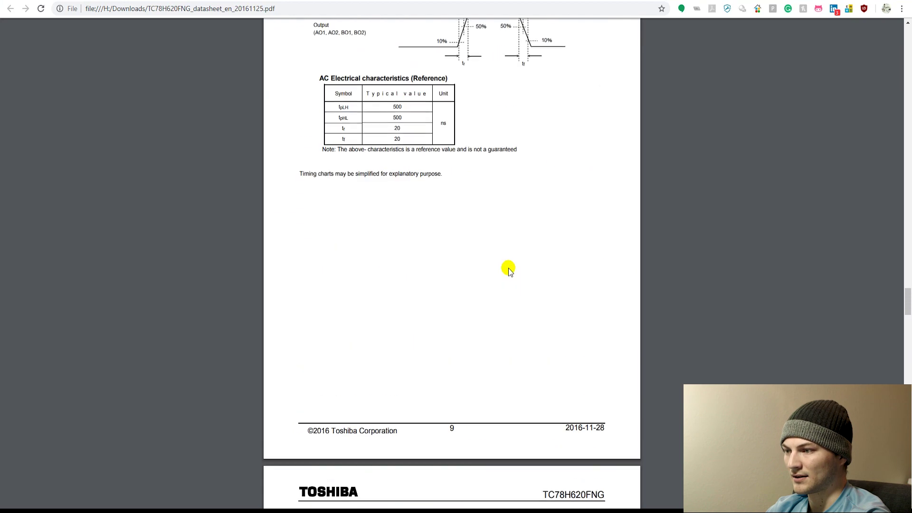
scroll(508, 272, down, 6)
scroll(509, 271, up, 1)
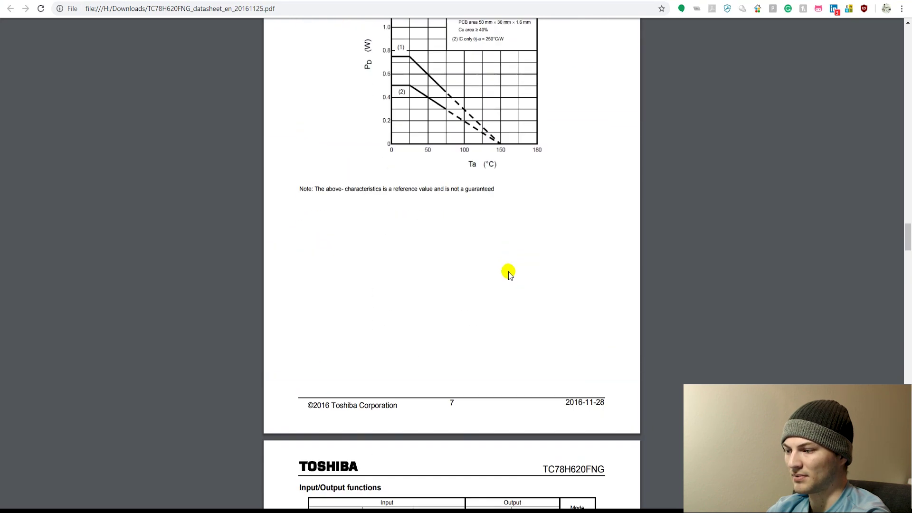
scroll(507, 281, down, 3)
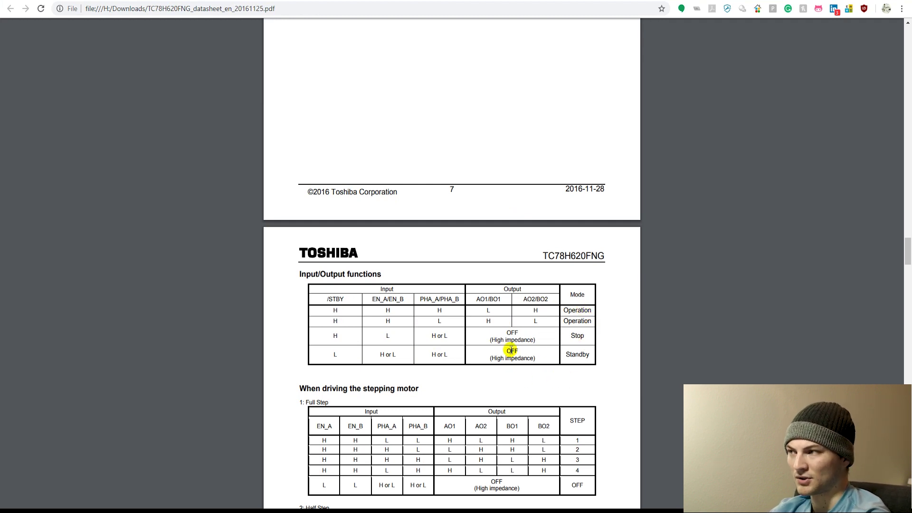
Step: In the KiCad schematic, place a +12V power symbol with a GND symbol below it
key(alt+Tab)
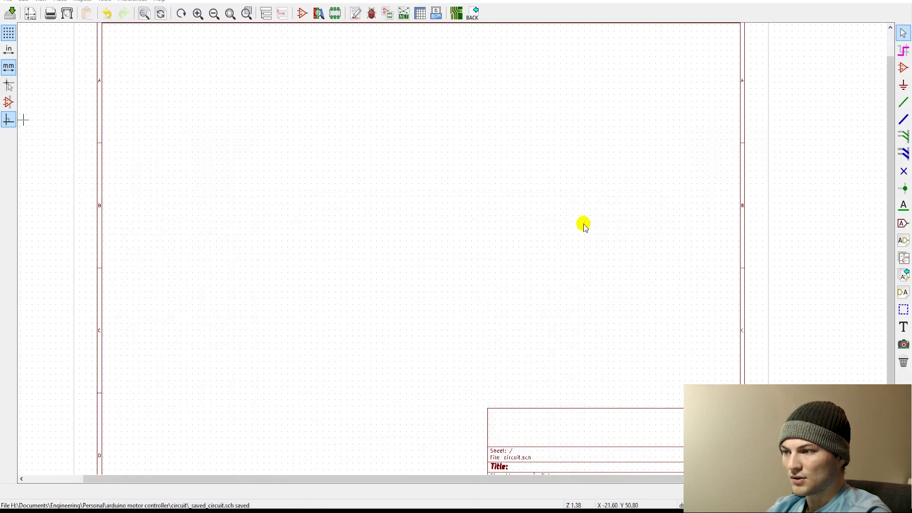
scroll(413, 250, up, 4)
scroll(446, 242, down, 4)
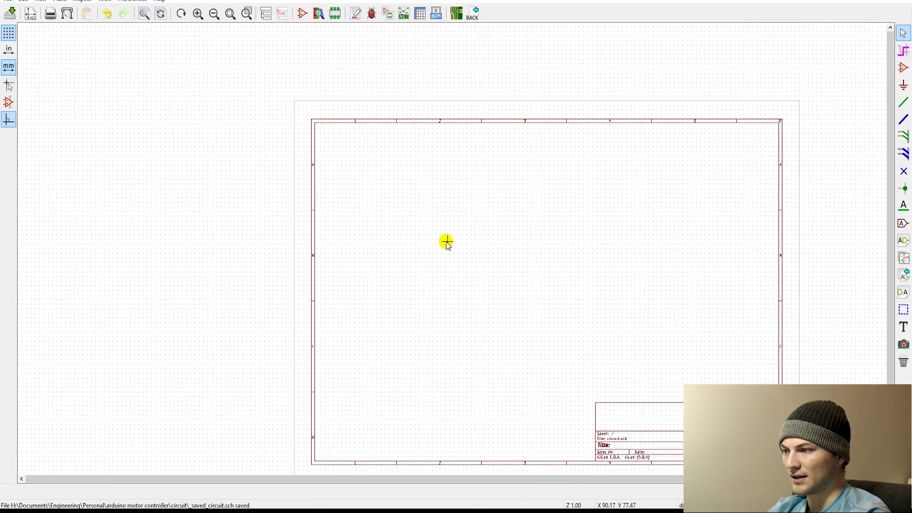
scroll(445, 243, up, 2)
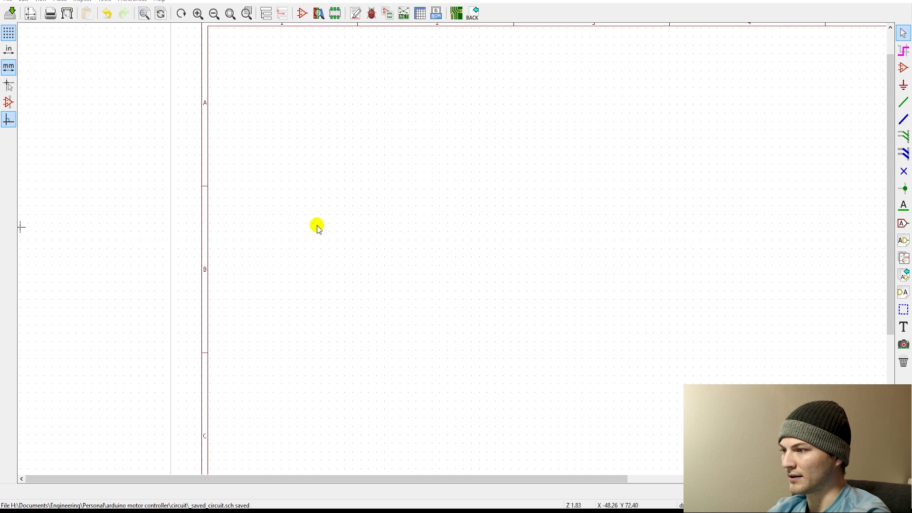
click(904, 68)
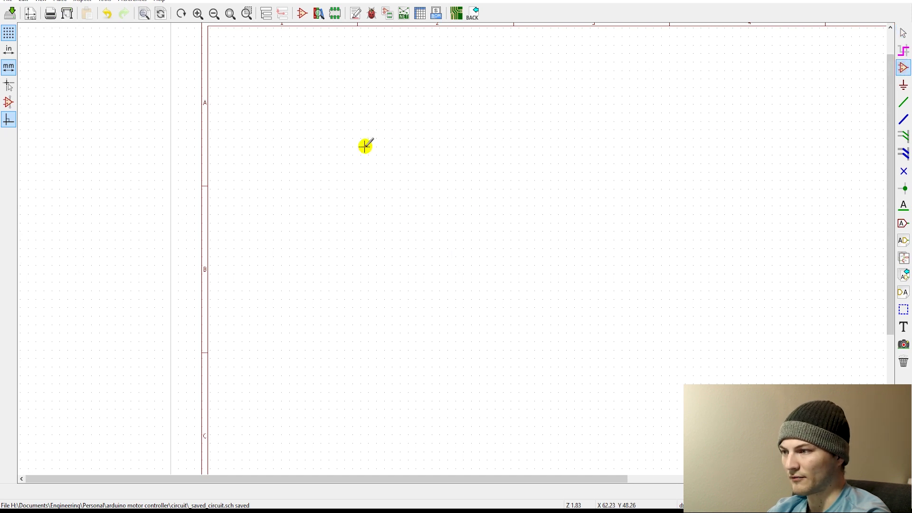
click(366, 146)
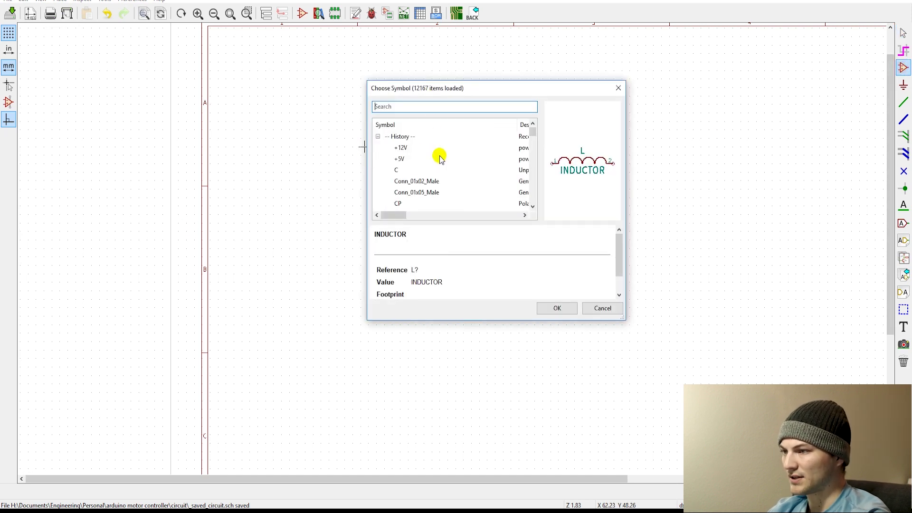
text(12)
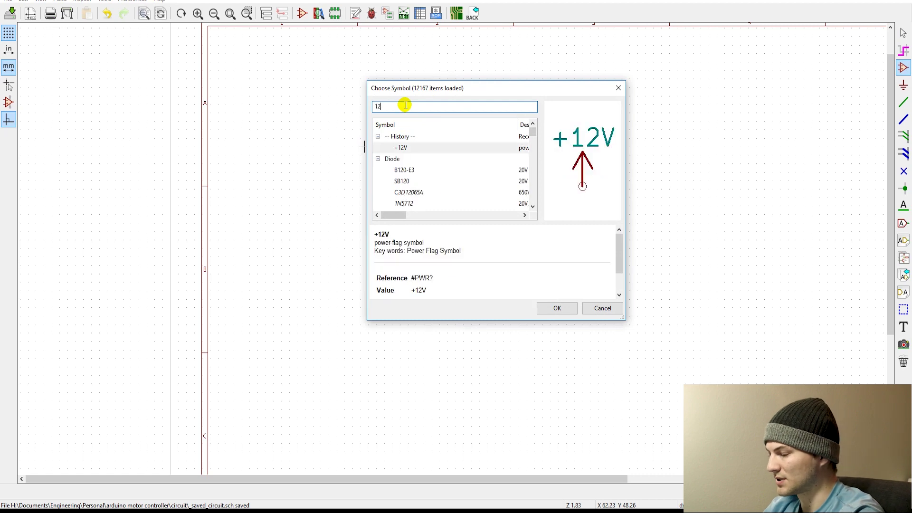
key(Return)
scroll(366, 133, up, 10)
scroll(449, 246, down, 10)
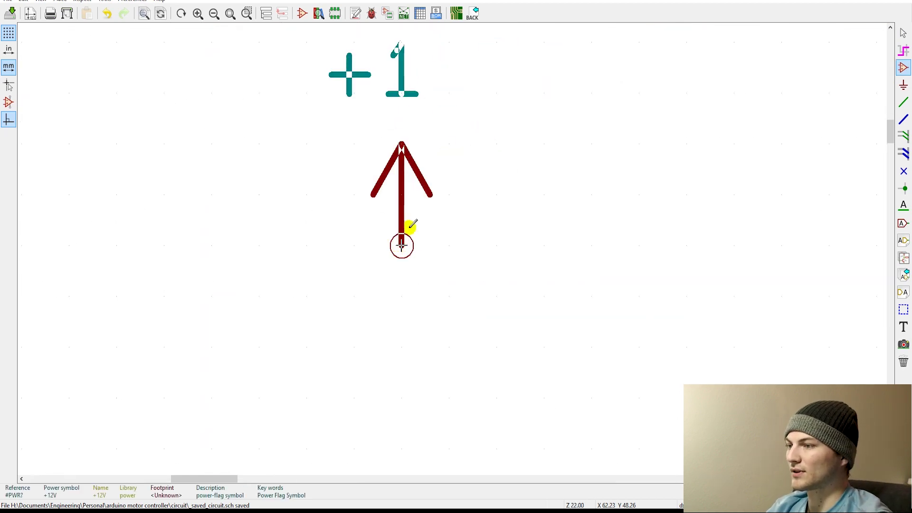
scroll(449, 243, down, 2)
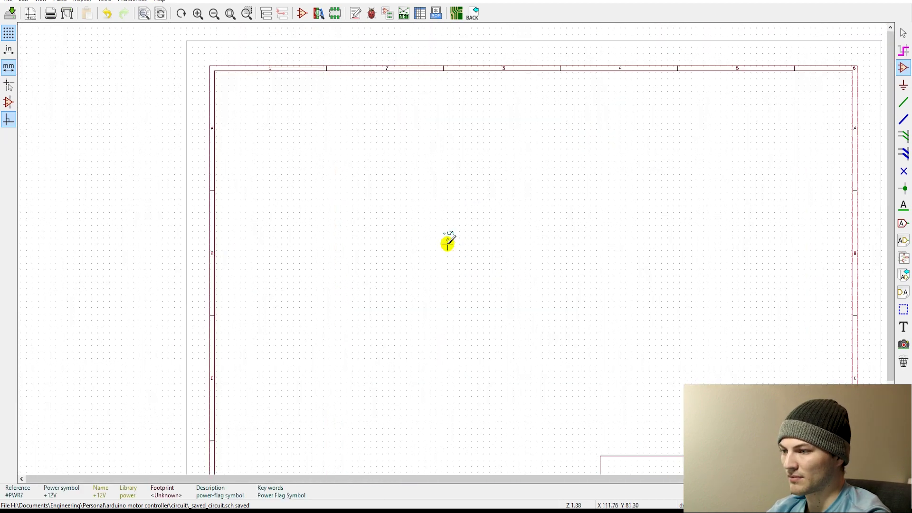
scroll(448, 241, up, 4)
scroll(448, 242, down, 3)
scroll(448, 243, up, 1)
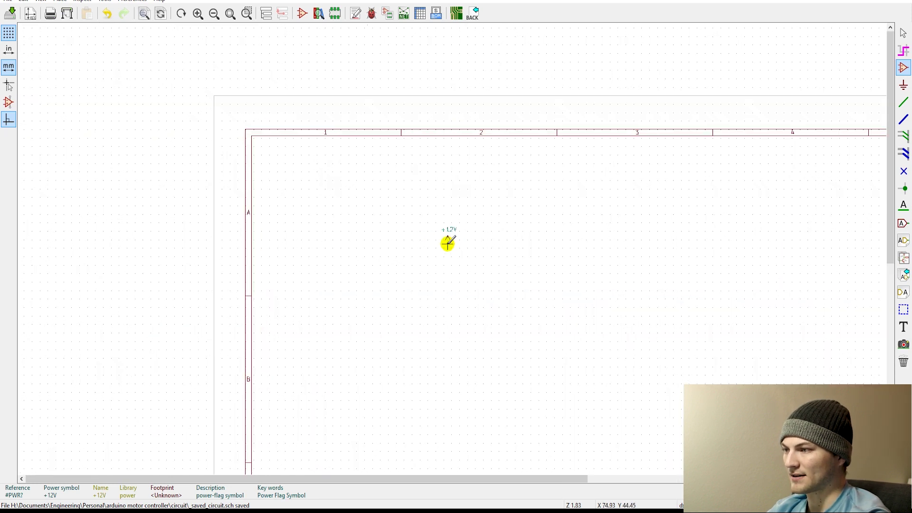
click(421, 195)
click(421, 249)
text(g)
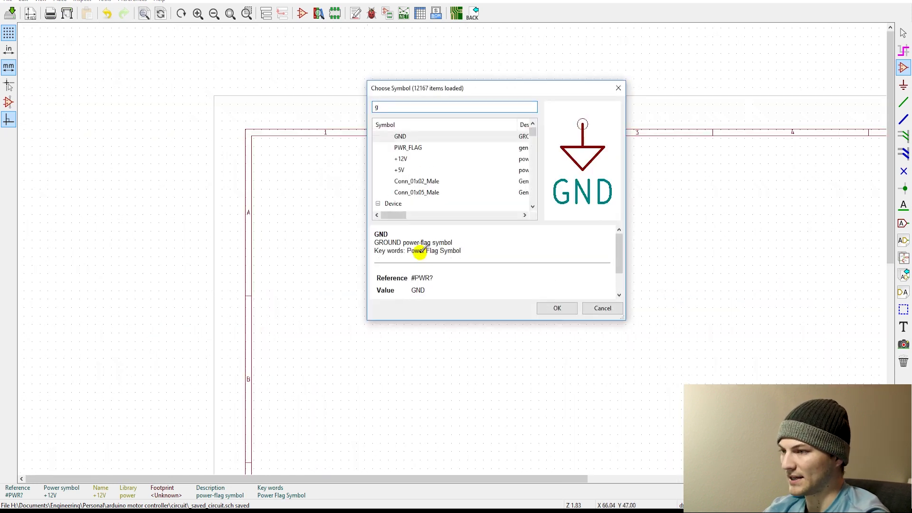
key(Return)
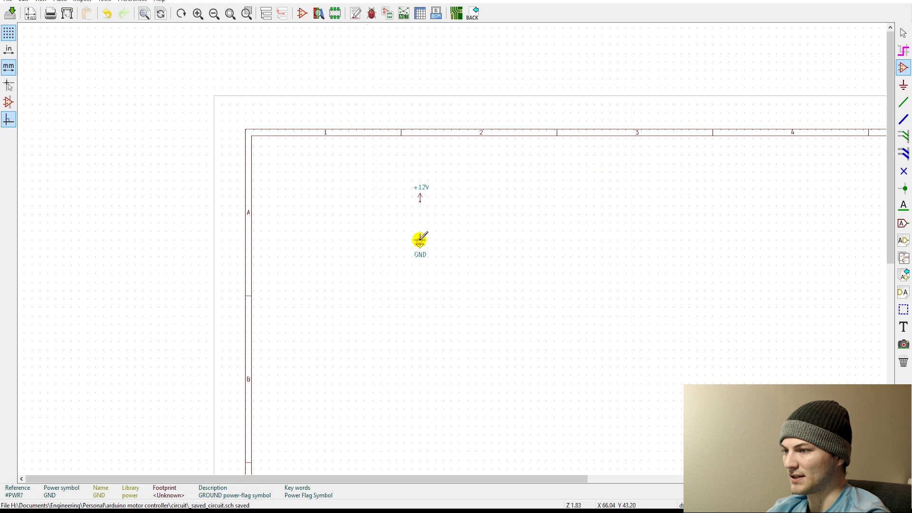
click(420, 240)
Step: Place a Conn_01x02_Male connector between them, wiring pin 1 to +12V and pin 2 to GND
scroll(408, 226, up, 1)
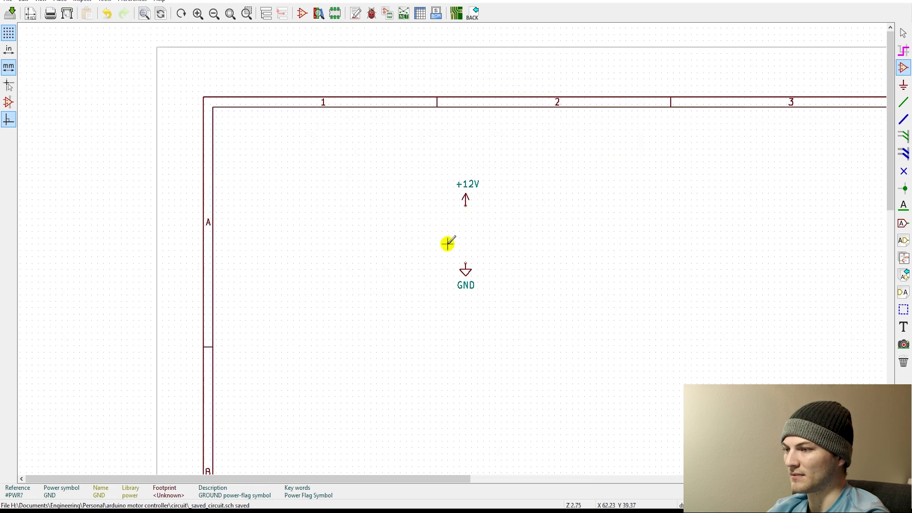
click(431, 218)
text(c)
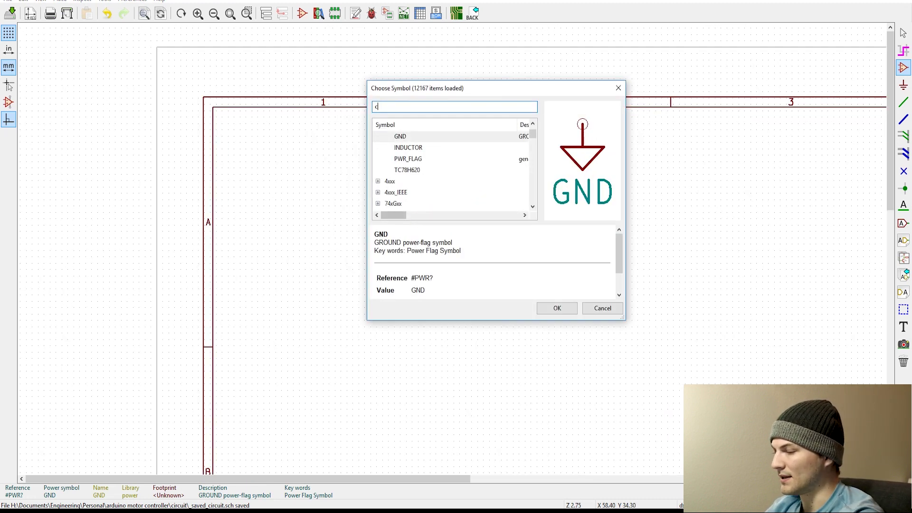
text(onn)
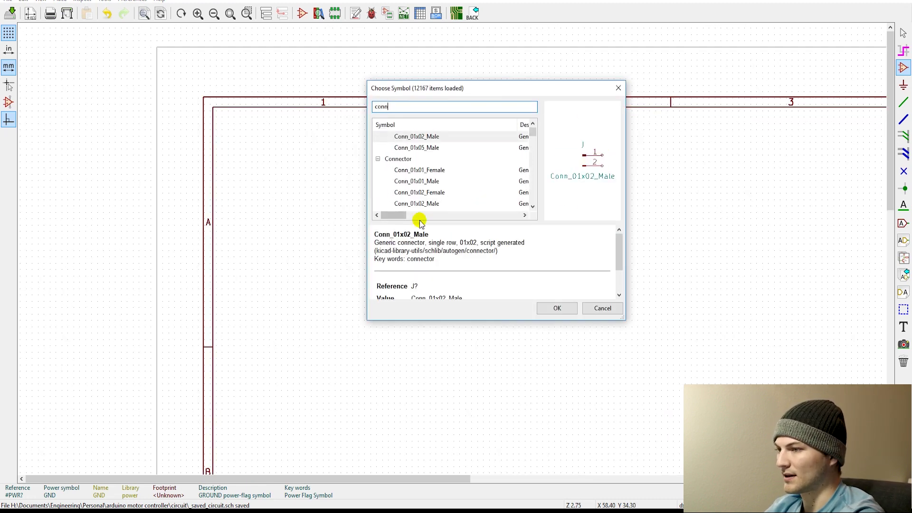
click(542, 308)
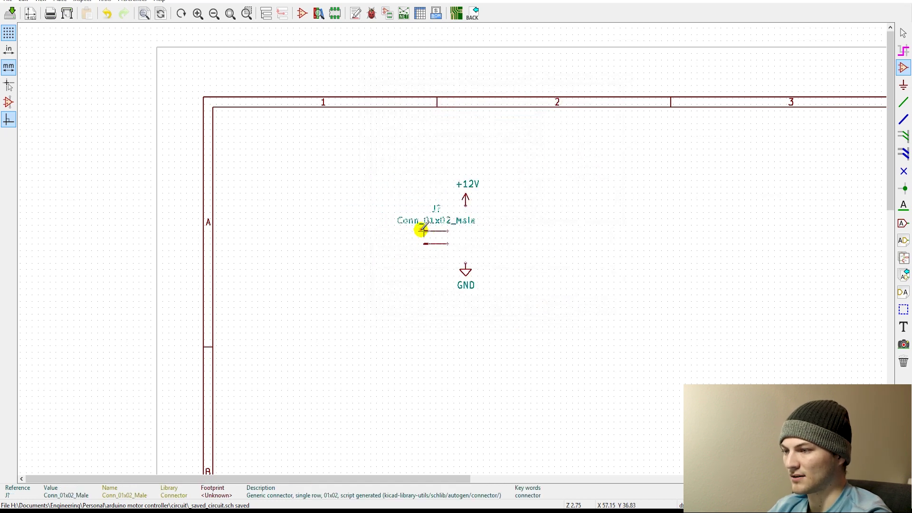
click(425, 227)
key(w)
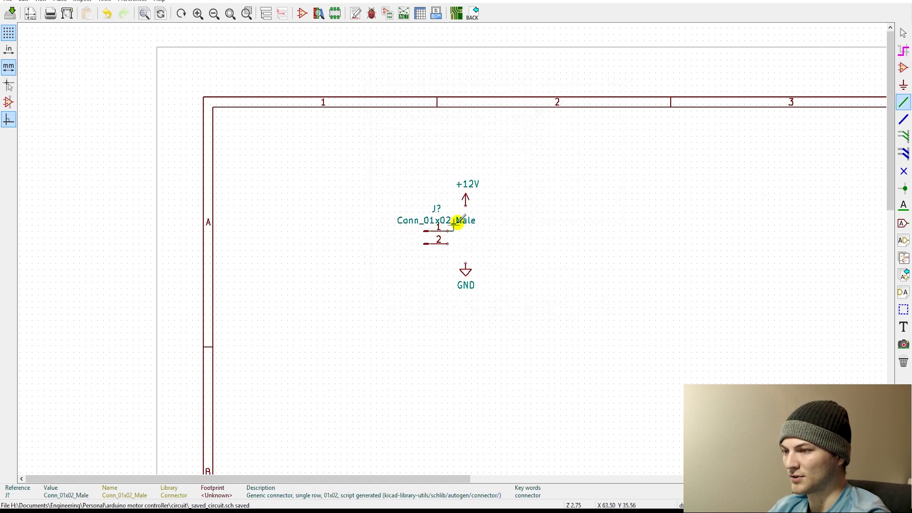
click(465, 204)
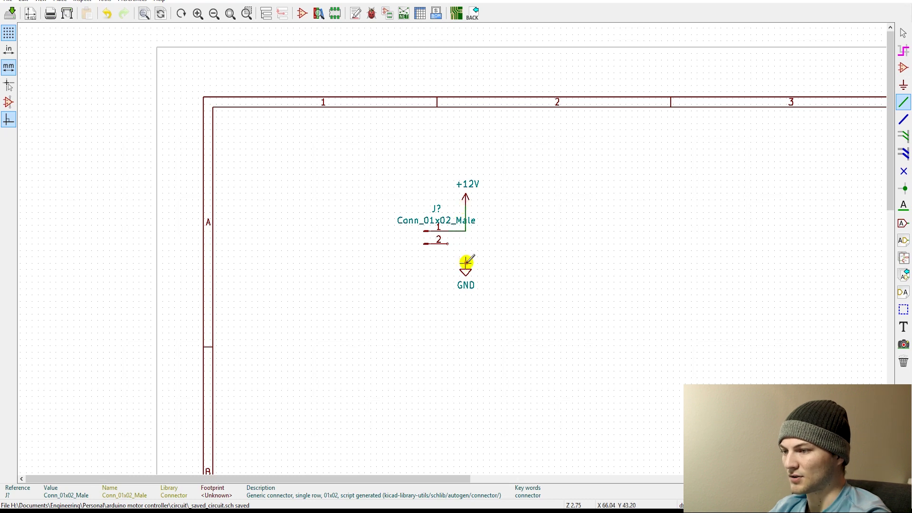
click(466, 263)
click(448, 243)
Step: Change the connector's value to MOTOR POWER
double_click(423, 224)
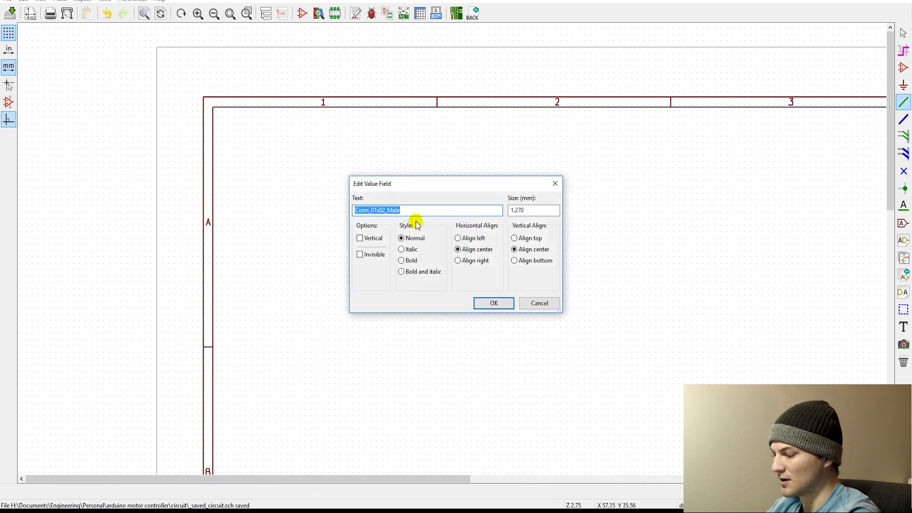
text(MOTOR POWER)
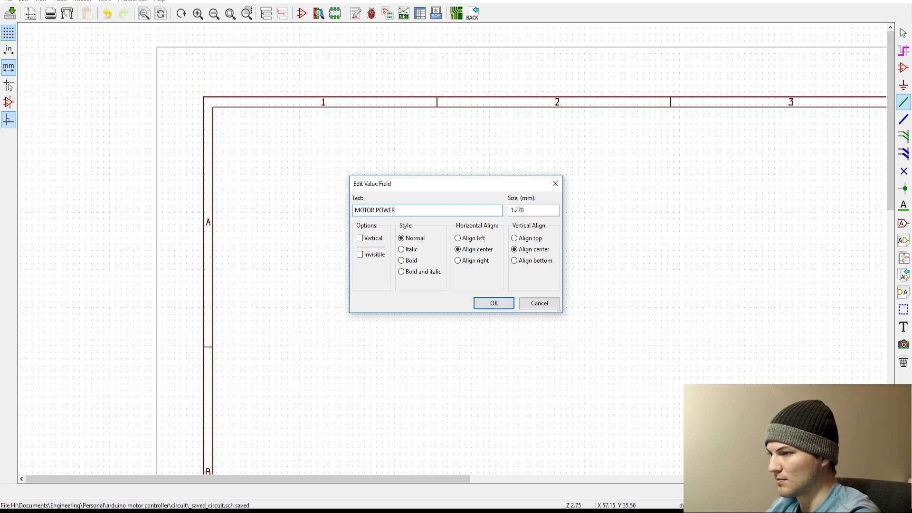
key(Return)
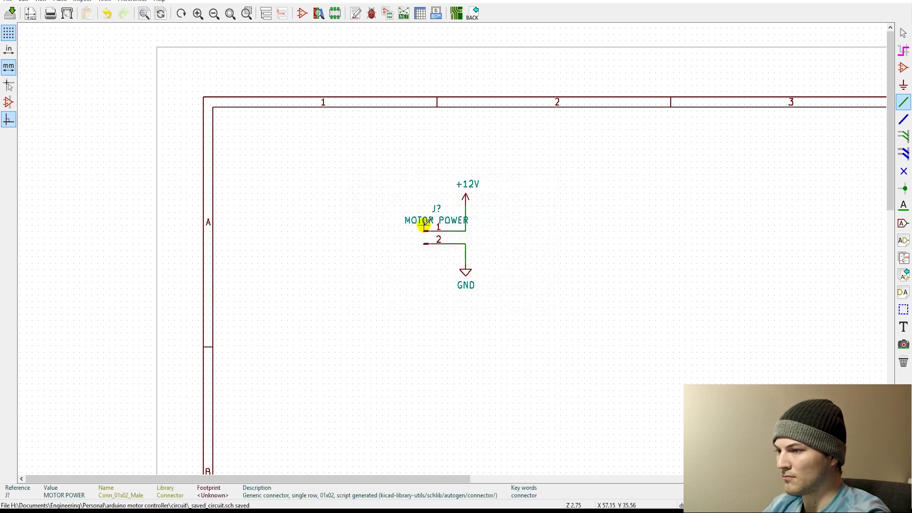
Step: Place a horizontally rotated PWR_FLAG on the +12V wire
scroll(425, 226, up, 1)
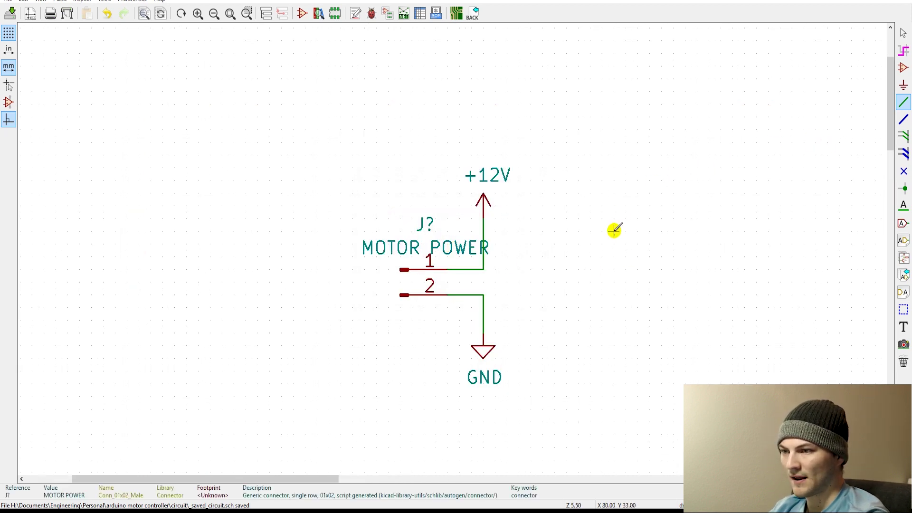
click(903, 67)
click(546, 261)
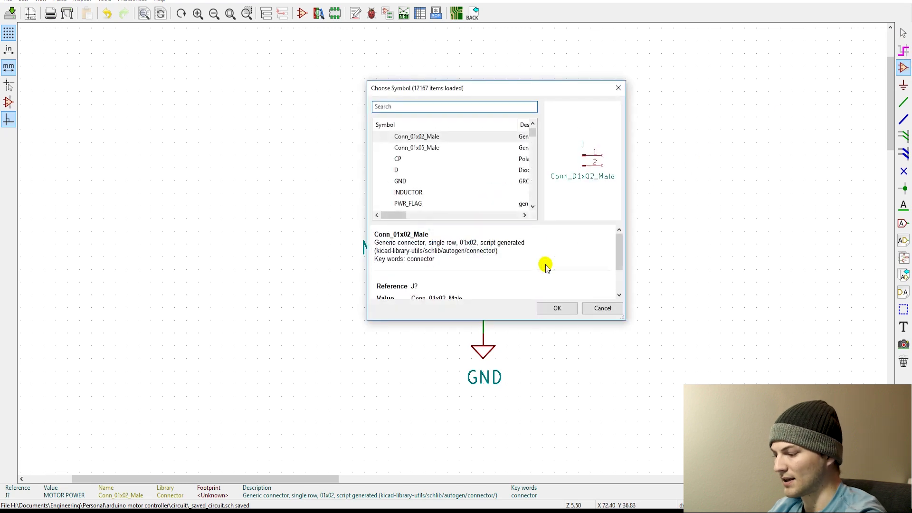
text(PWR)
key(Return)
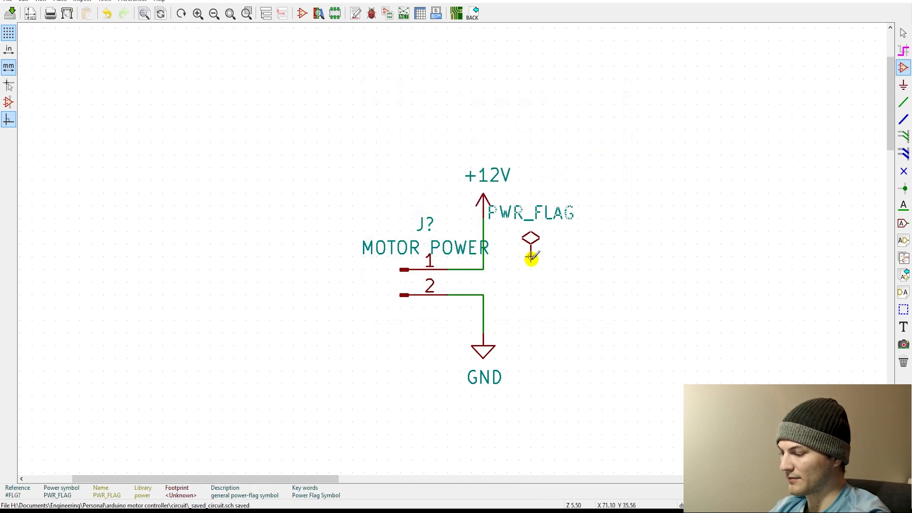
key(r)
click(485, 269)
scroll(650, 259, down, 1)
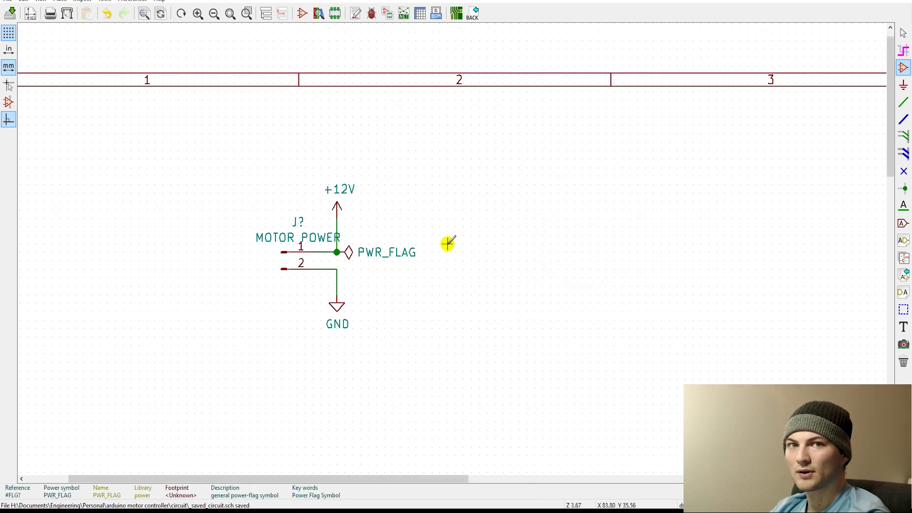
scroll(336, 278, up, 1)
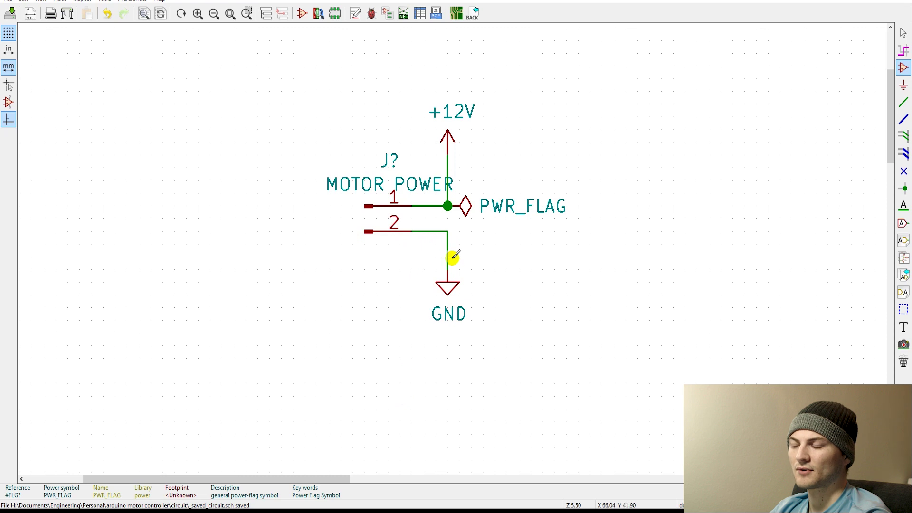
scroll(449, 252, down, 4)
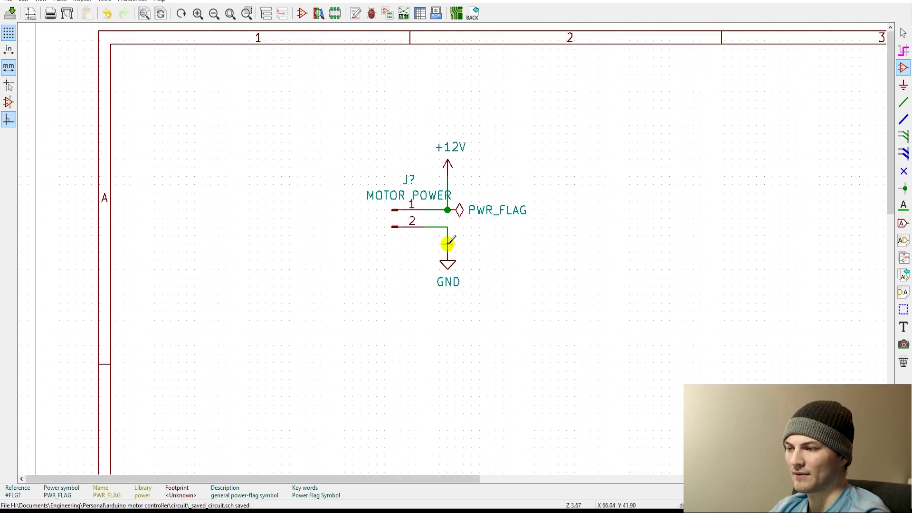
Step: Place a second Conn_01x02_Male connector below the MOTOR POWER connector
click(436, 312)
text(con)
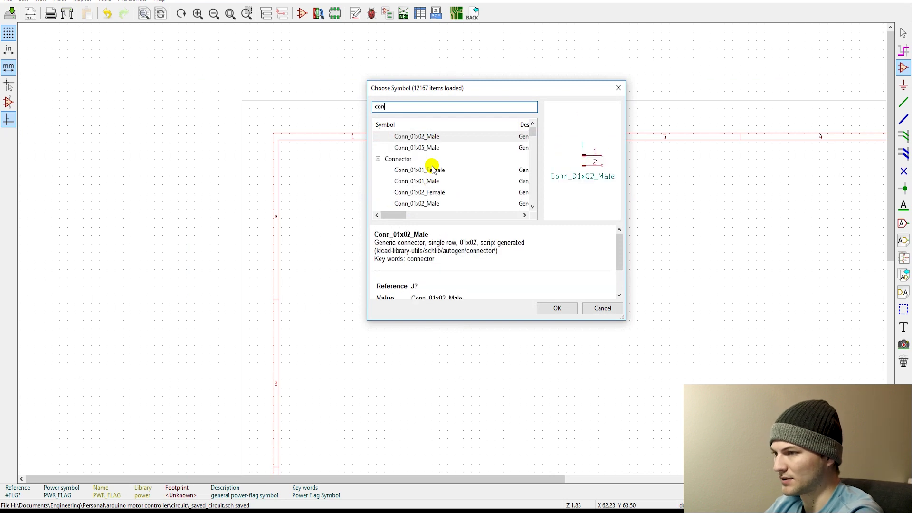
key(Return)
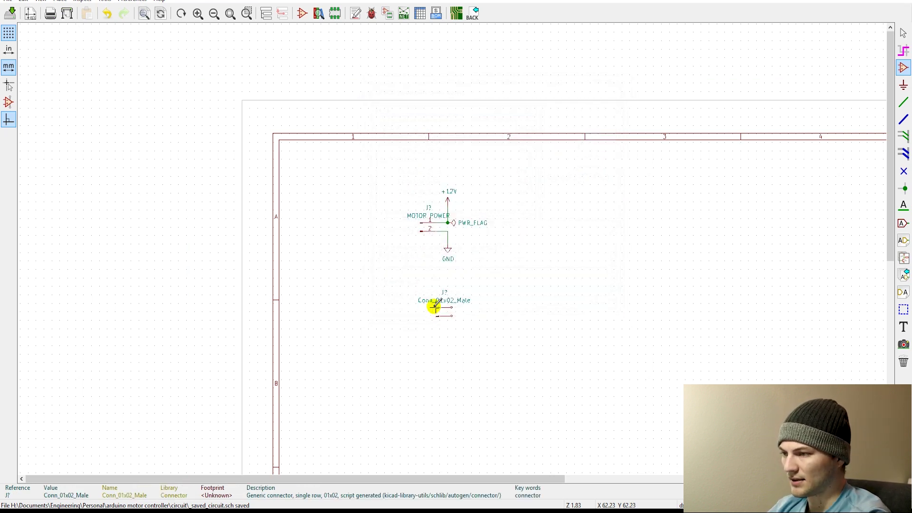
scroll(433, 307, up, 3)
click(446, 234)
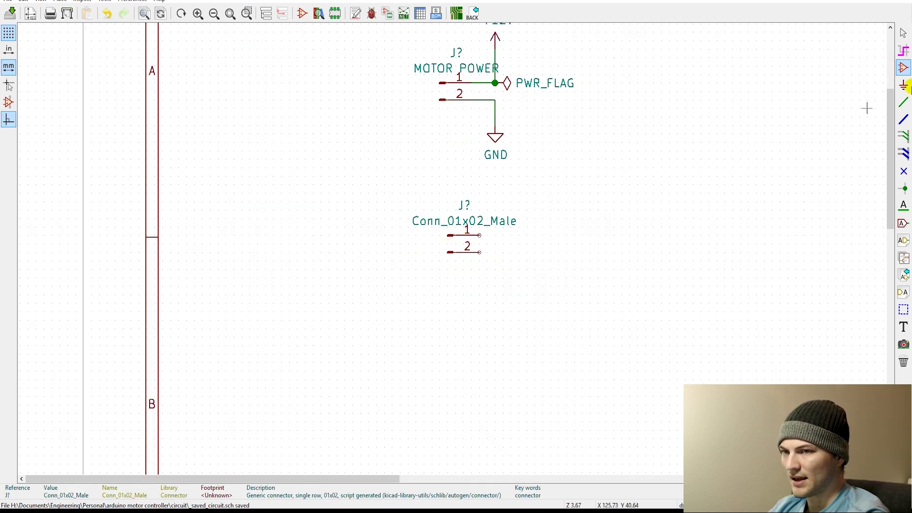
Step: Add a +5V power symbol above it and wire it to pin 1
click(533, 233)
text(5v)
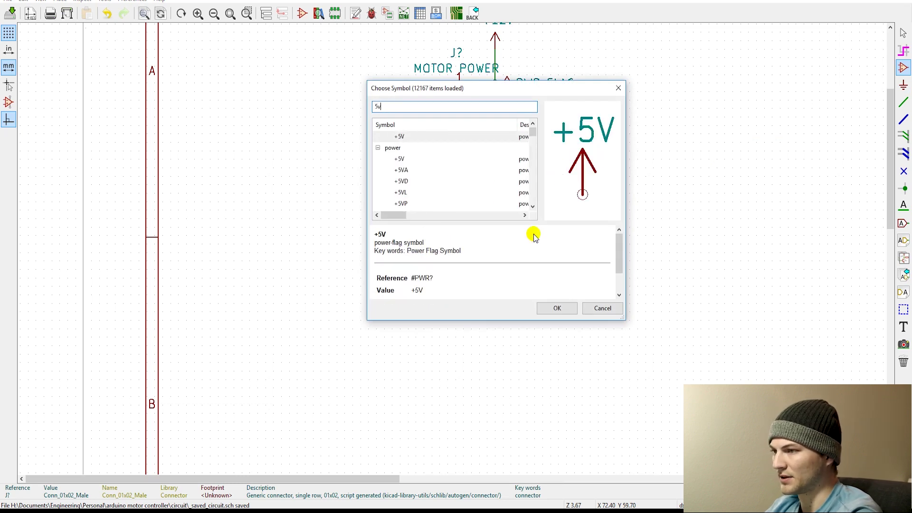
key(Return)
scroll(533, 229, up, 3)
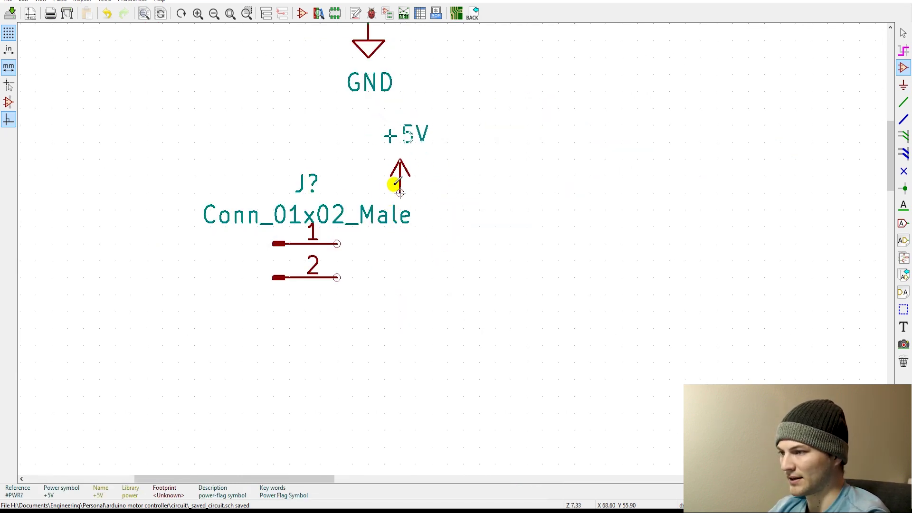
click(399, 175)
key(w)
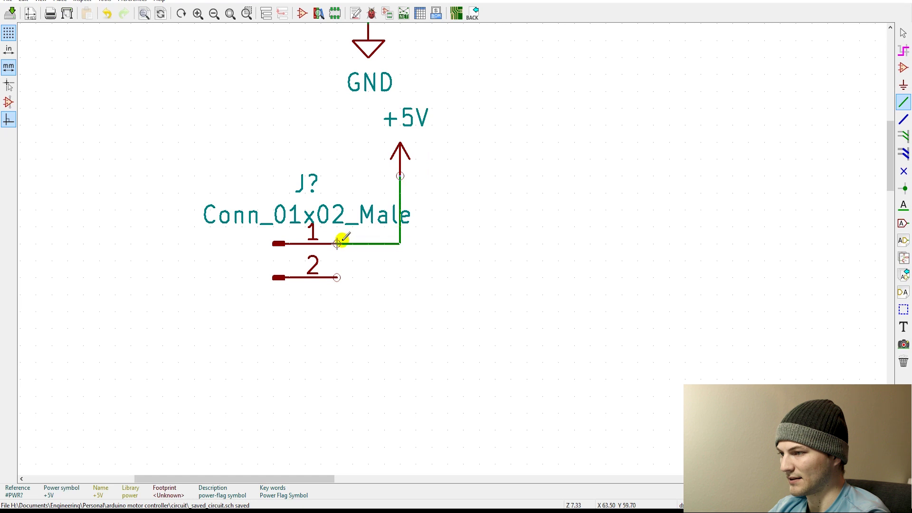
click(337, 243)
Step: Copy a GND symbol below the connector, wire it to pin 2, and open the value for editing
key(c)
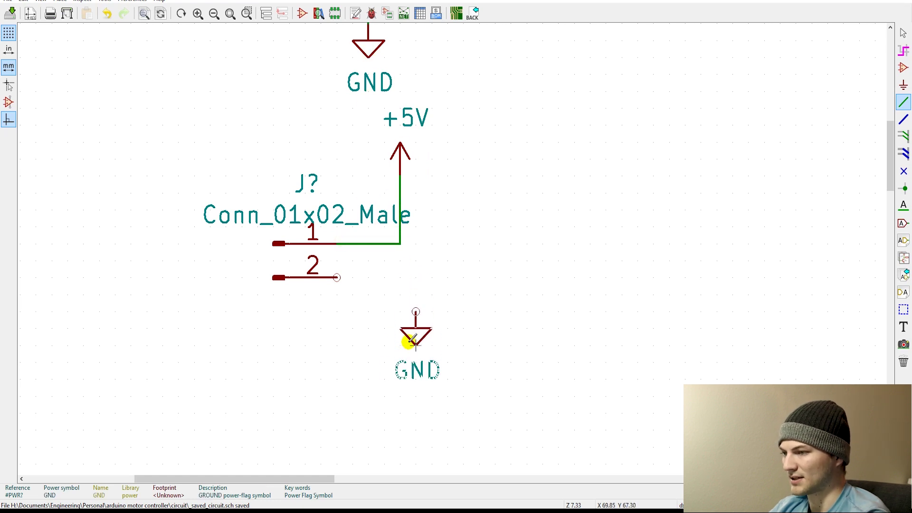
click(399, 335)
click(400, 311)
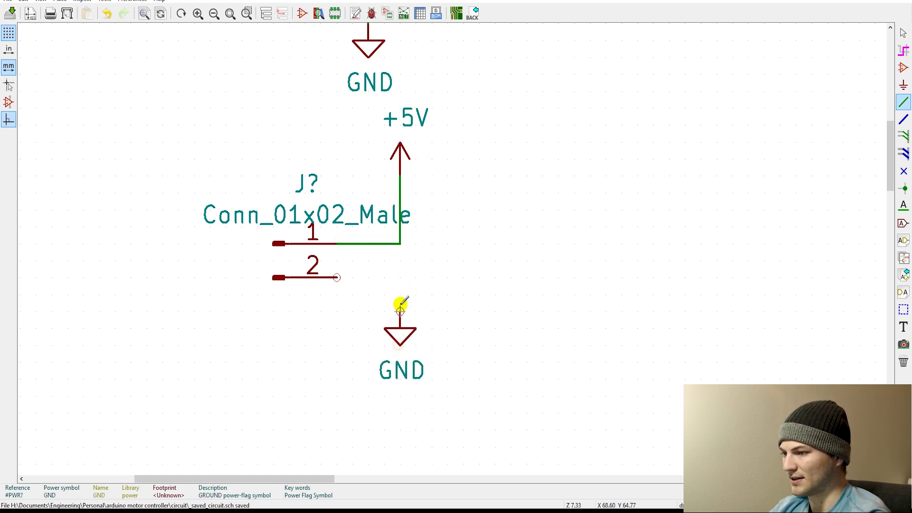
click(340, 278)
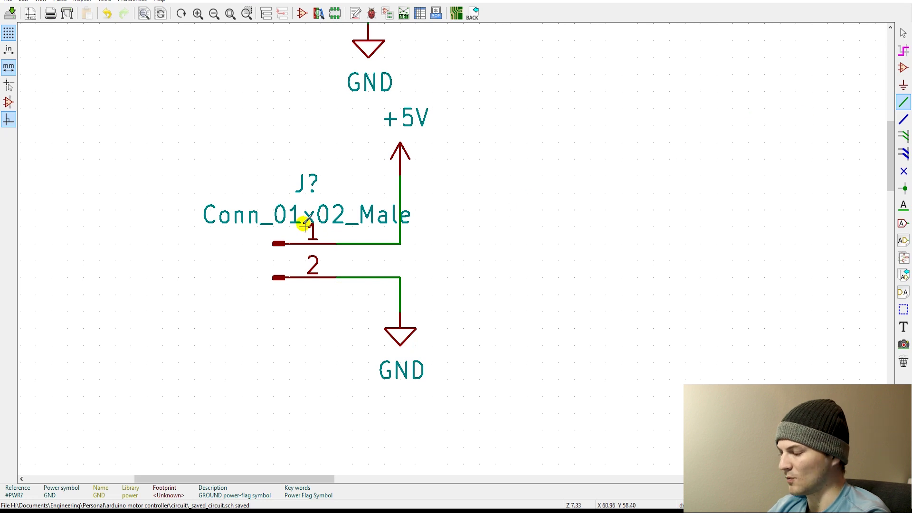
key(v)
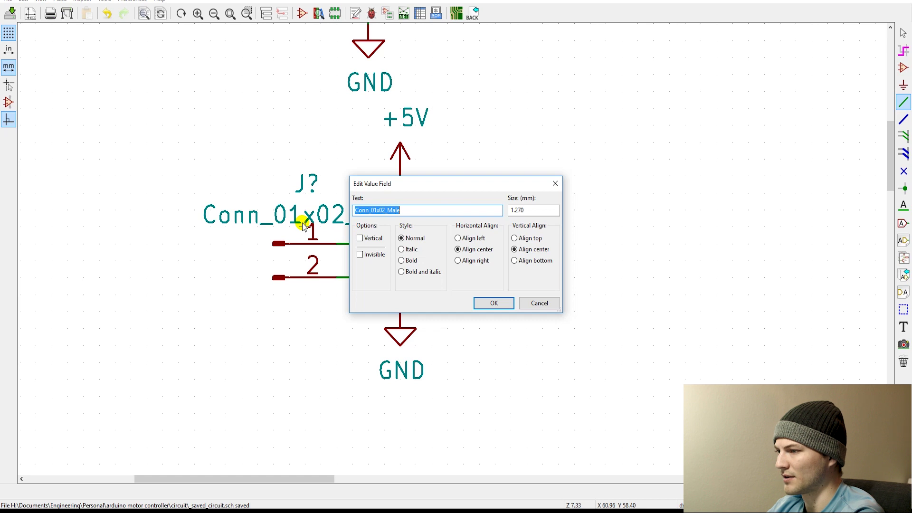
Step: Set the second connector's value to LOGIC POWER
text(LOGIC POWER)
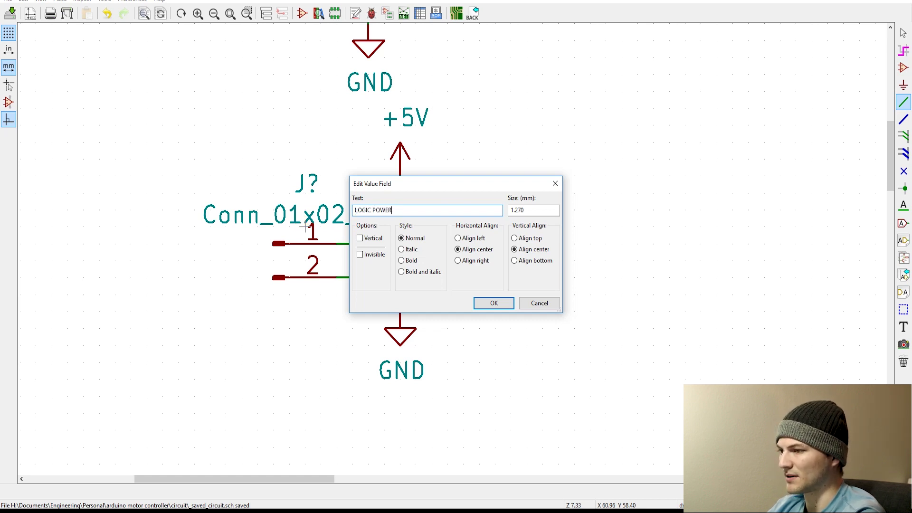
key(Return)
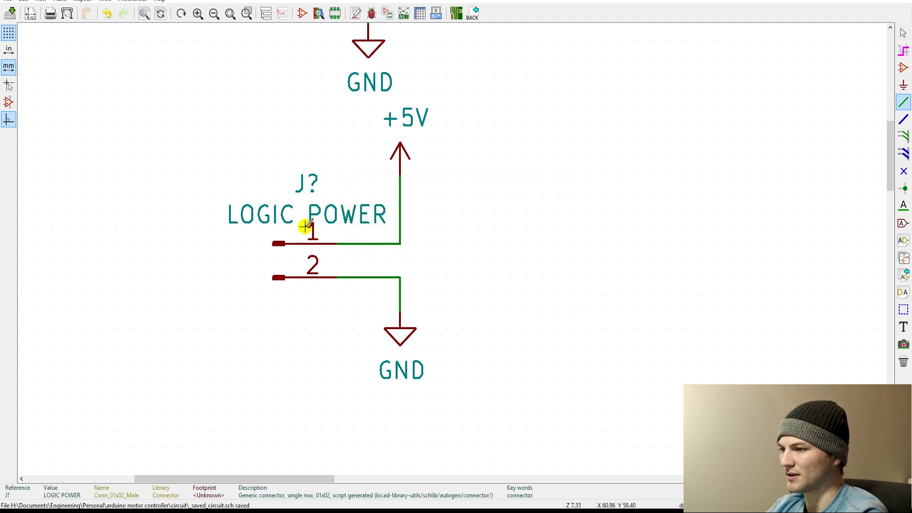
scroll(446, 244, down, 1)
scroll(650, 102, down, 1)
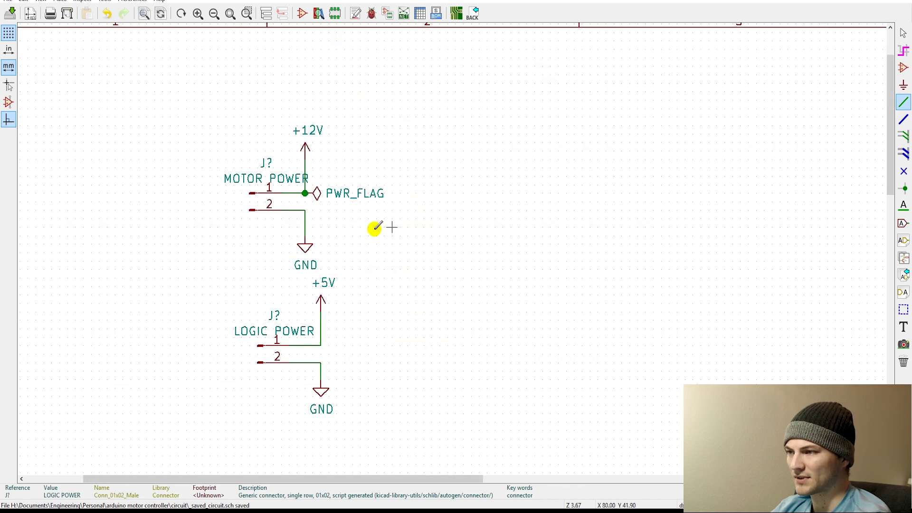
scroll(326, 353, up, 3)
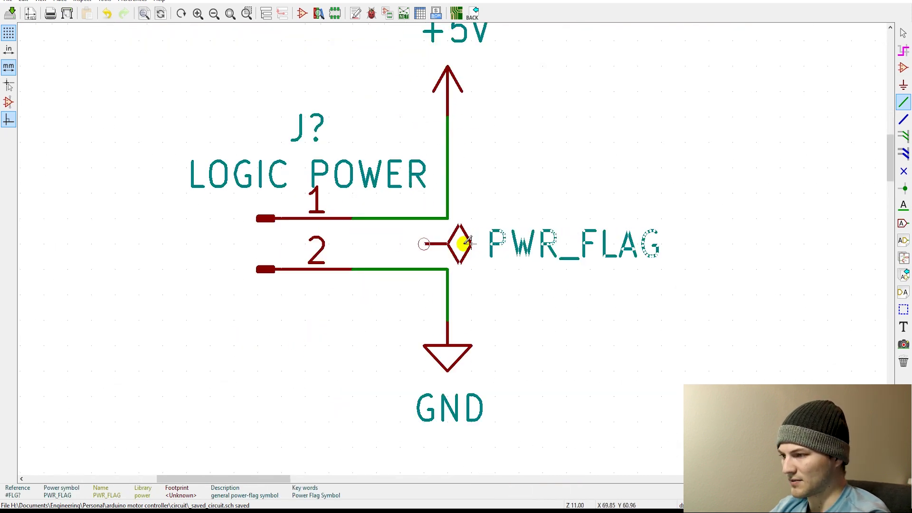
Step: Add PWR_FLAG symbols to the connector's +5V and GND lines
click(334, 346)
click(333, 362)
click(485, 268)
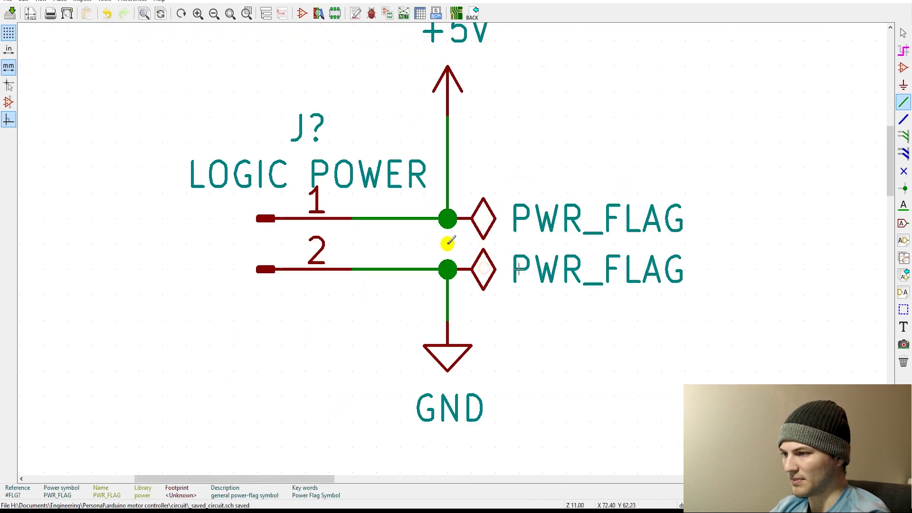
scroll(476, 238, down, 3)
shift+drag(470, 296, 364, 207)
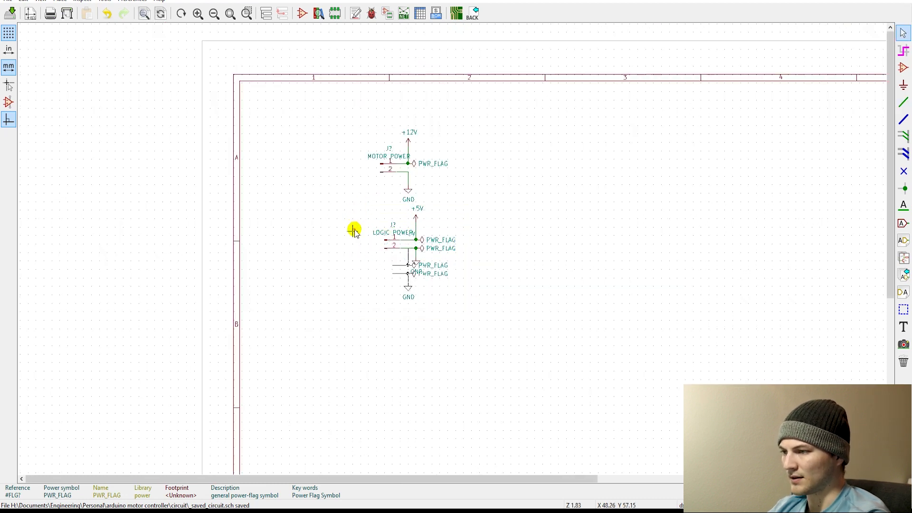
key(Escape)
scroll(472, 285, up, 1)
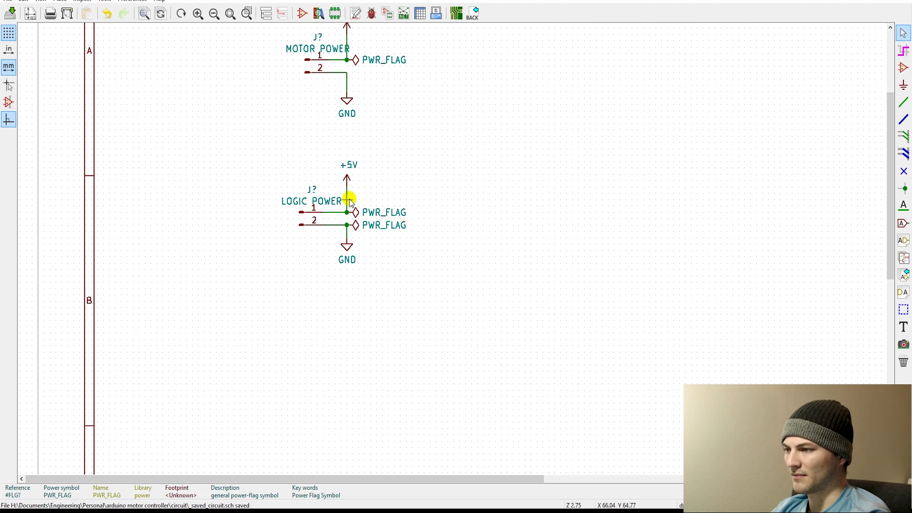
scroll(349, 199, down, 1)
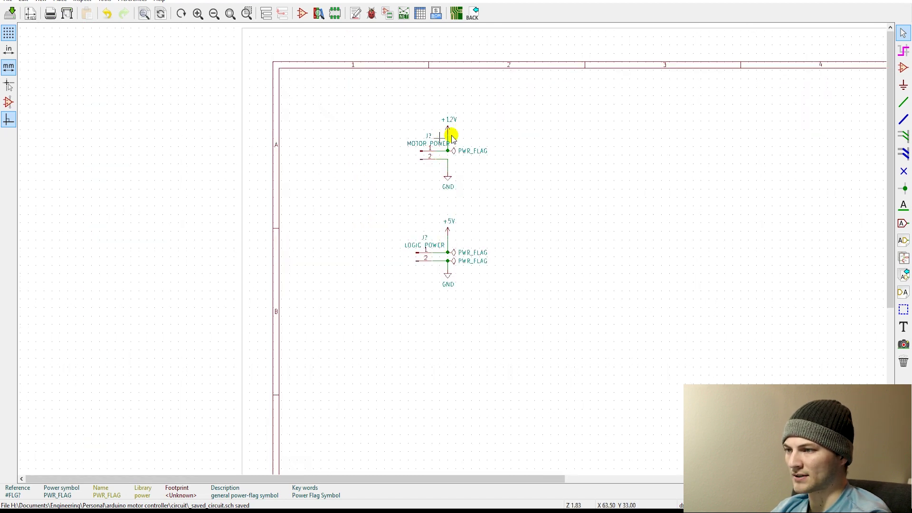
click(903, 67)
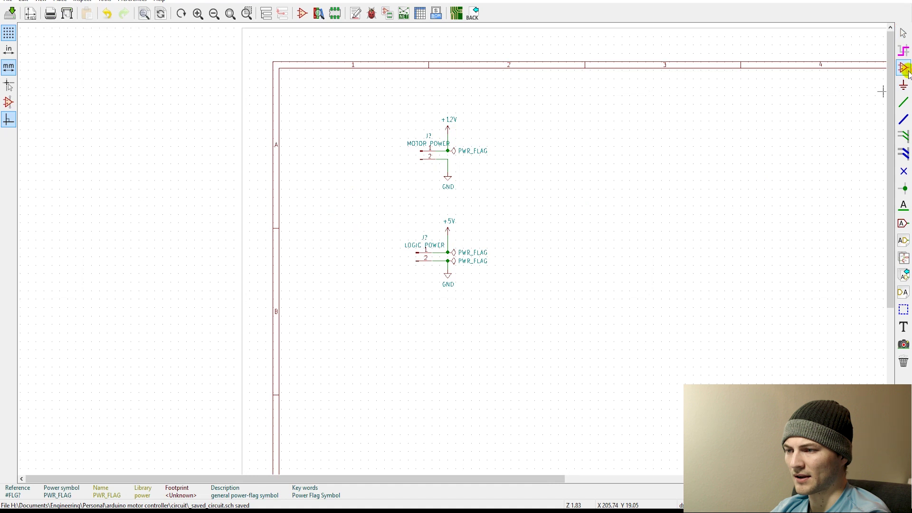
Step: Place the TC78H620 driver IC to the right of the two power connectors
click(640, 209)
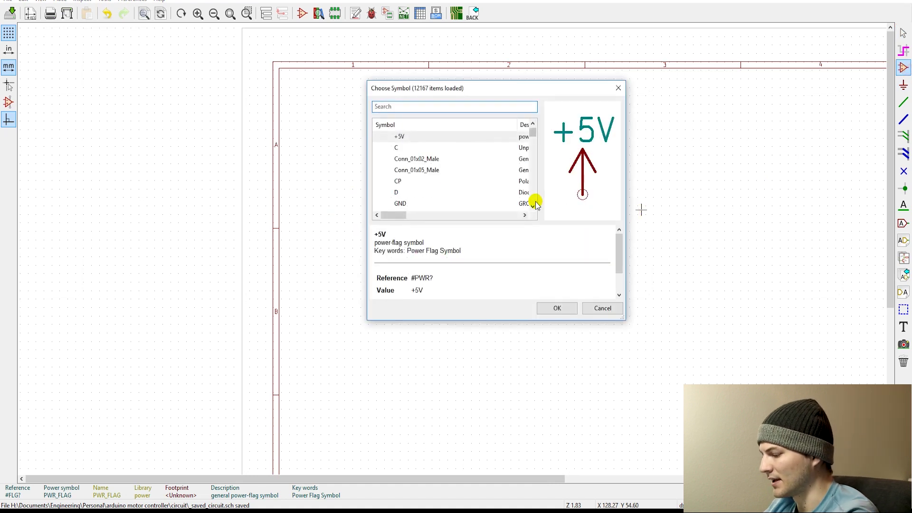
text(tc7)
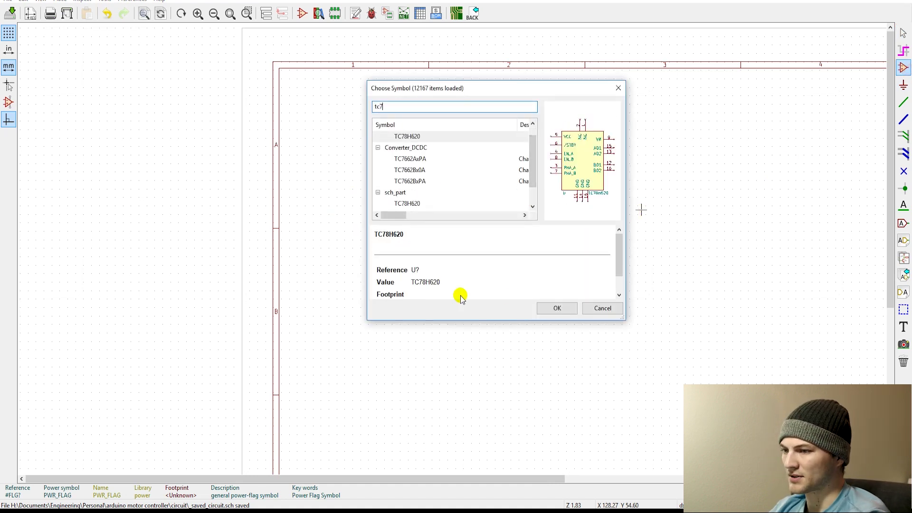
click(566, 308)
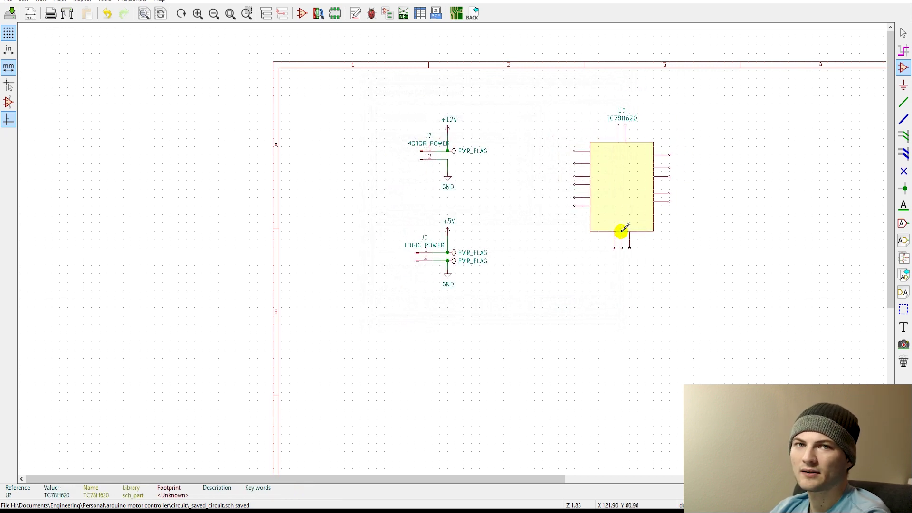
scroll(624, 231, down, 2)
scroll(458, 245, up, 1)
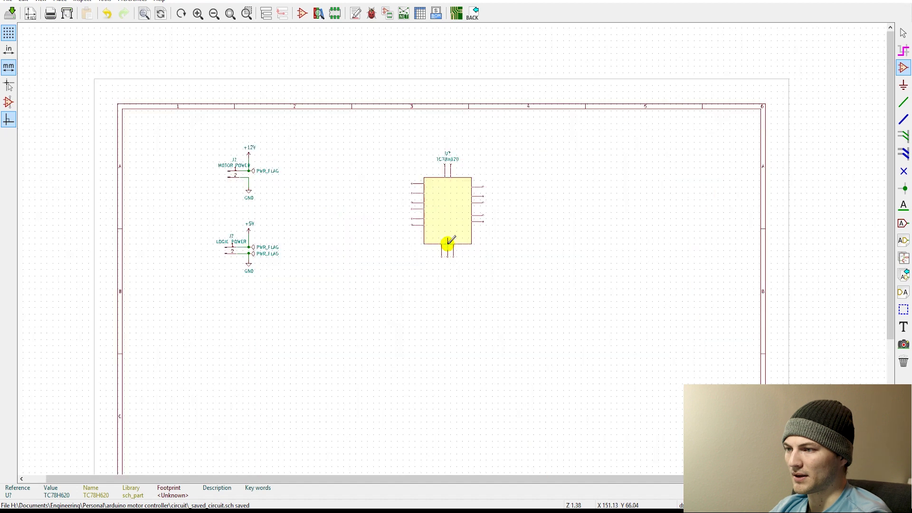
scroll(539, 240, up, 1)
click(499, 238)
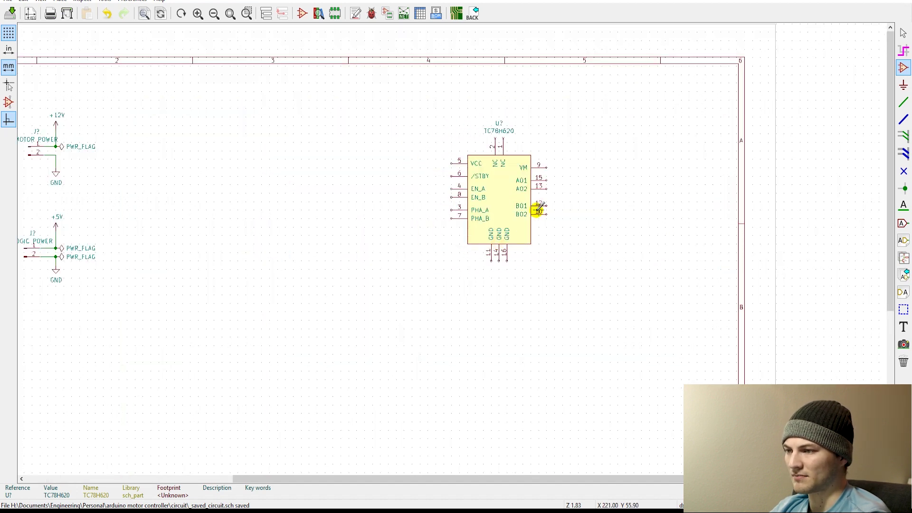
scroll(537, 206, up, 2)
Step: Add a GND symbol below the TC78H620 and wire ground pins 11, 14 and 16 to it
click(495, 256)
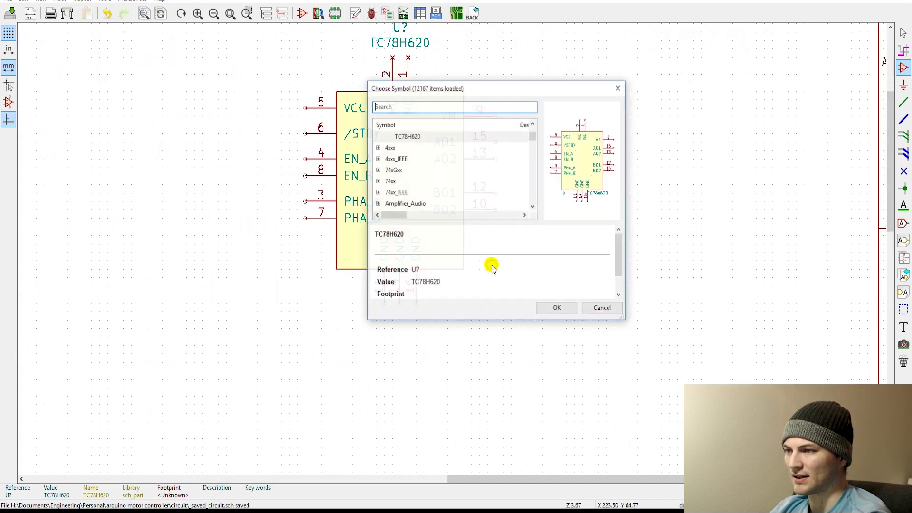
text(g)
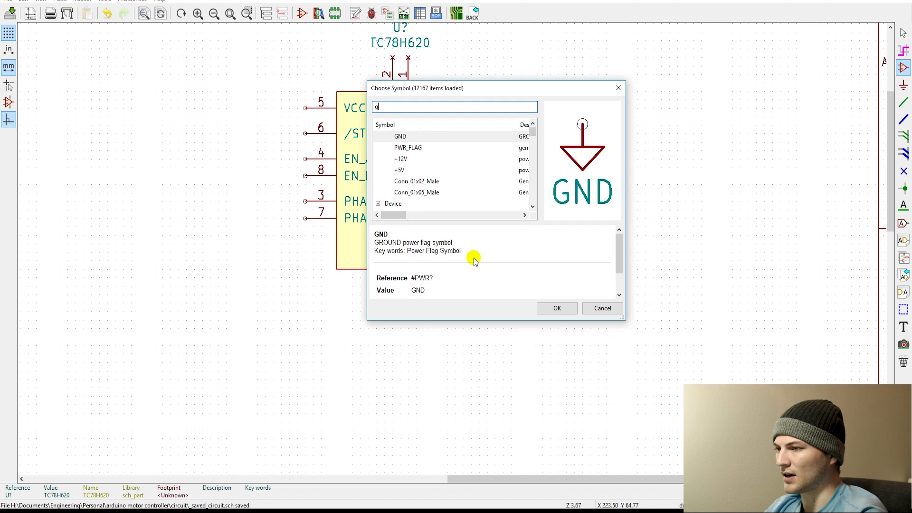
click(557, 306)
click(400, 345)
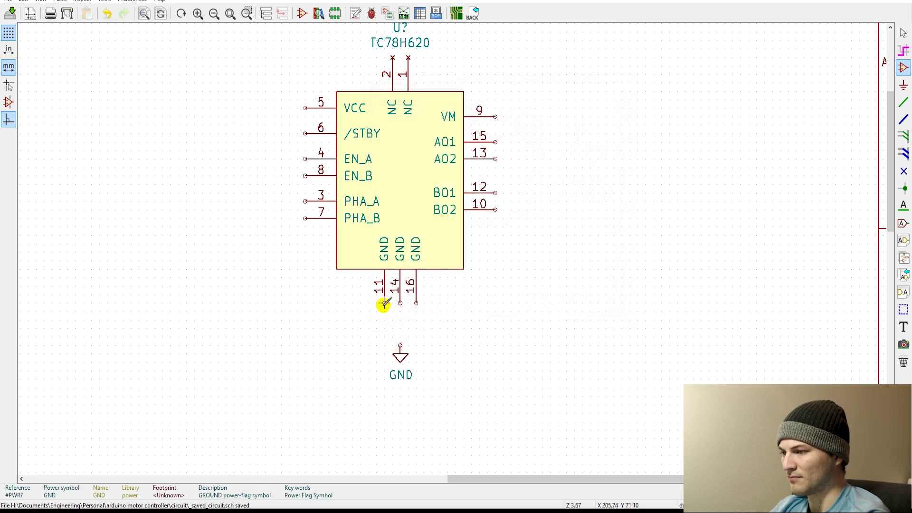
drag(400, 354, 401, 345)
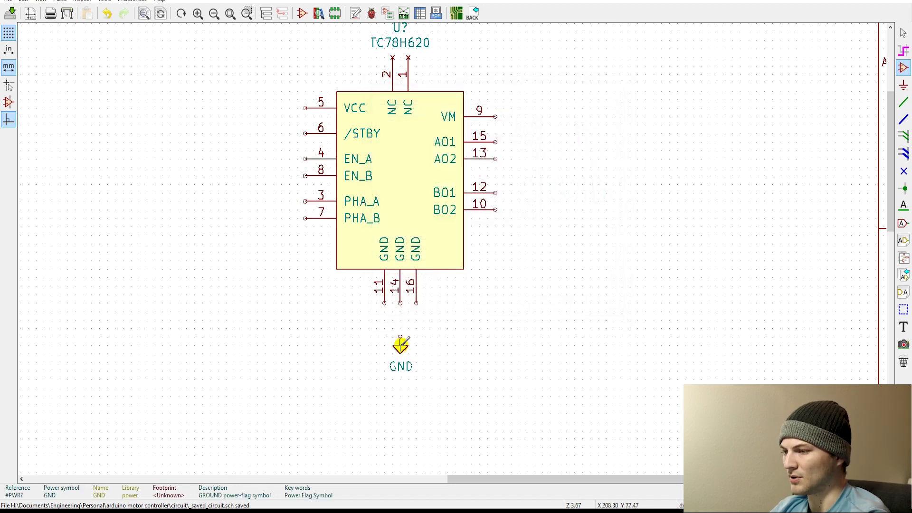
click(384, 303)
click(598, 307)
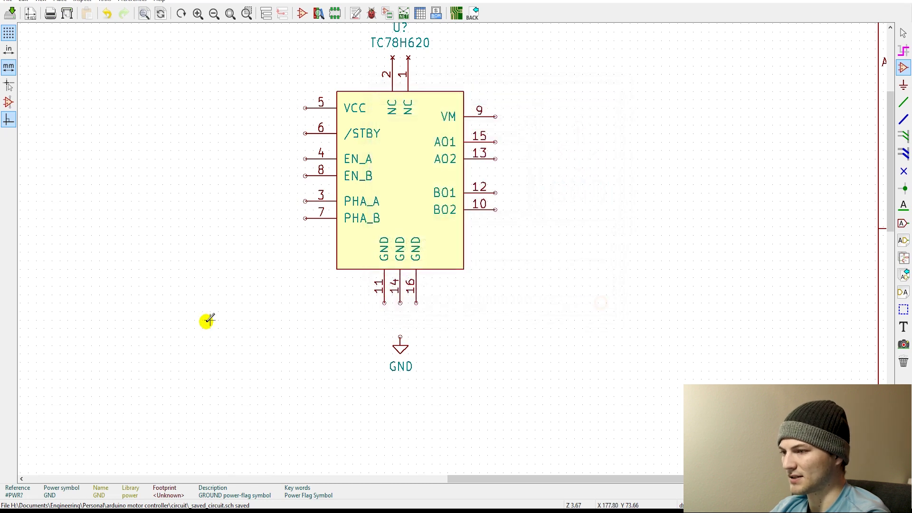
key(w)
click(400, 320)
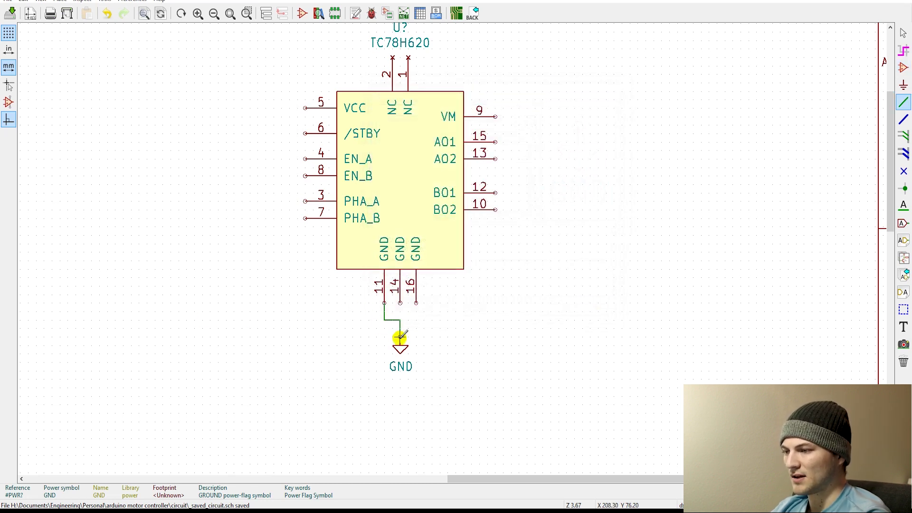
click(400, 318)
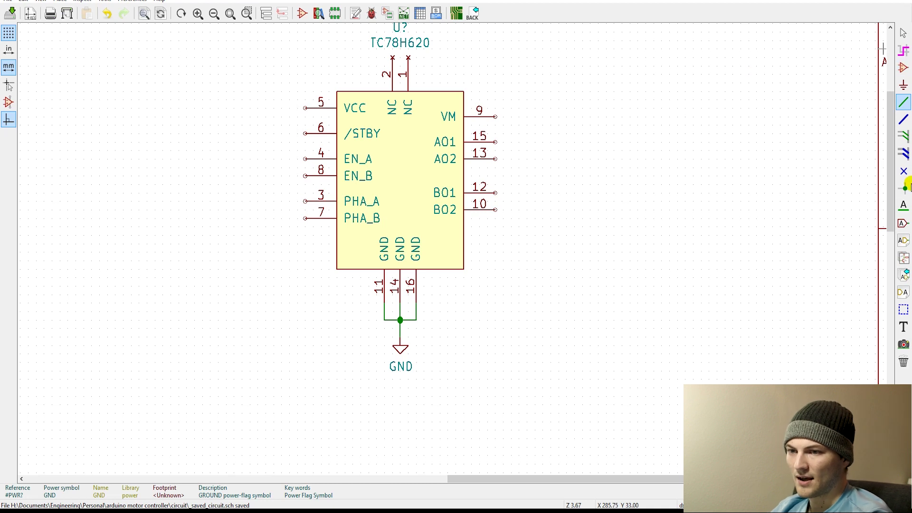
Step: Flag NC pins 1 and 2 as no-connect and reposition the TC78H620 and U? labels
click(903, 172)
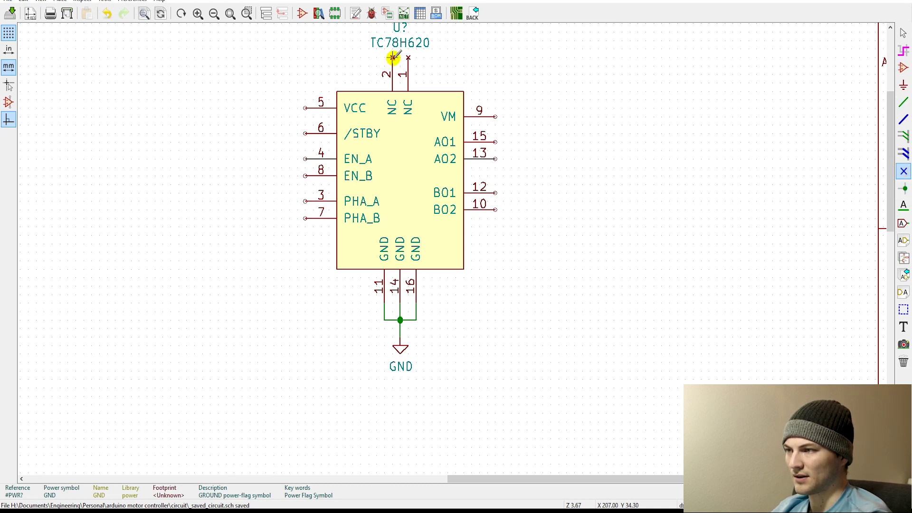
drag(394, 43, 338, 83)
drag(400, 28, 455, 81)
Step: Wire a +12V symbol to the TC78H620's VM pin 9
key(Escape)
scroll(499, 122, up, 3)
scroll(409, 267, down, 3)
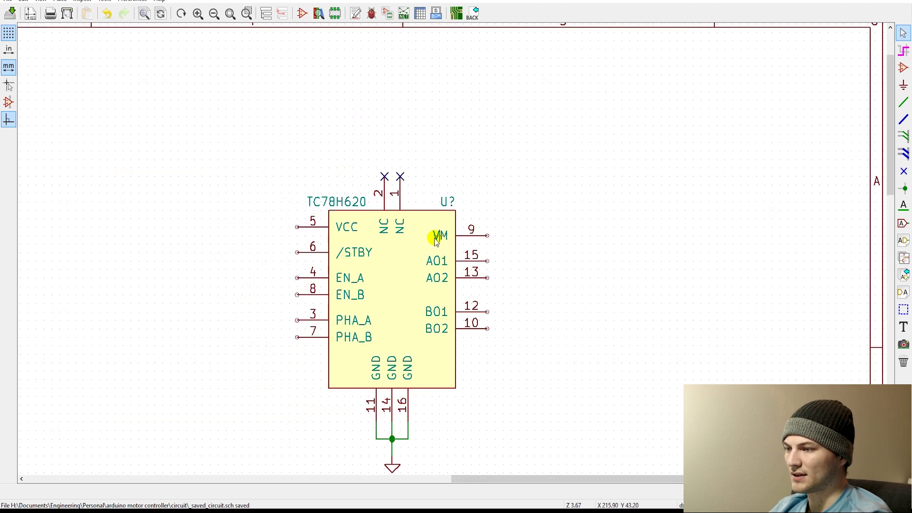
scroll(435, 238, down, 4)
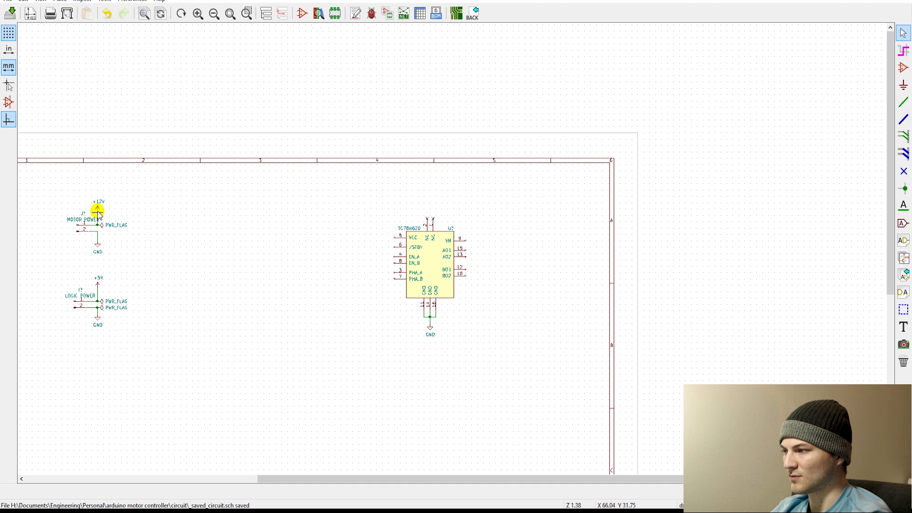
drag(98, 212, 543, 190)
scroll(444, 247, up, 4)
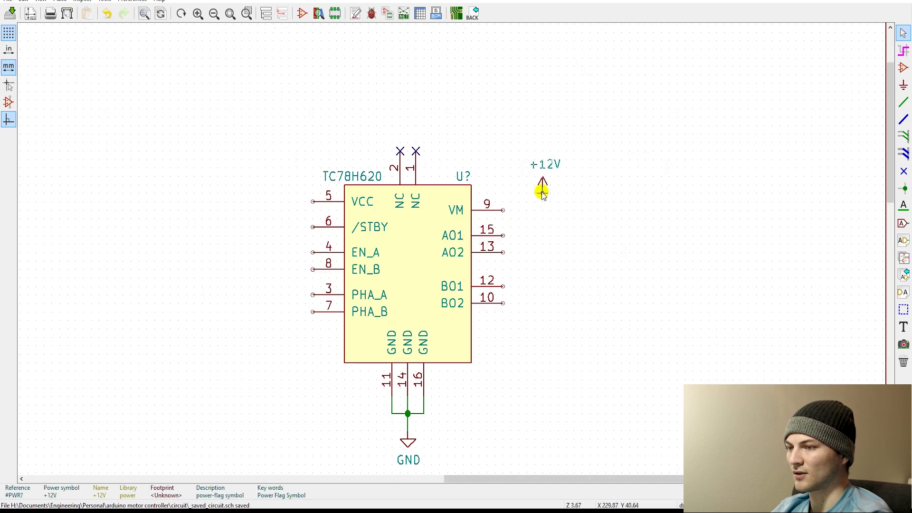
key(w)
click(503, 210)
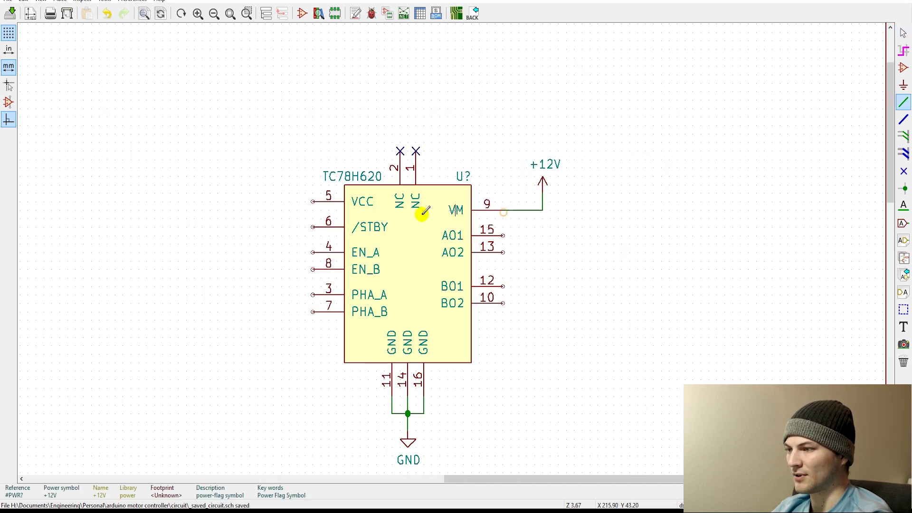
Step: Wire a +5V symbol to the VCC pin 5
scroll(424, 206, down, 4)
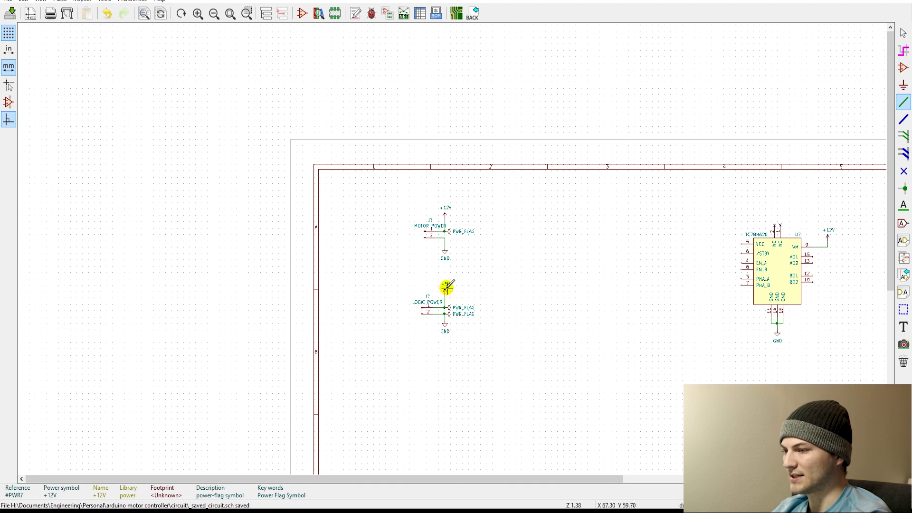
drag(443, 286, 415, 228)
scroll(452, 240, up, 4)
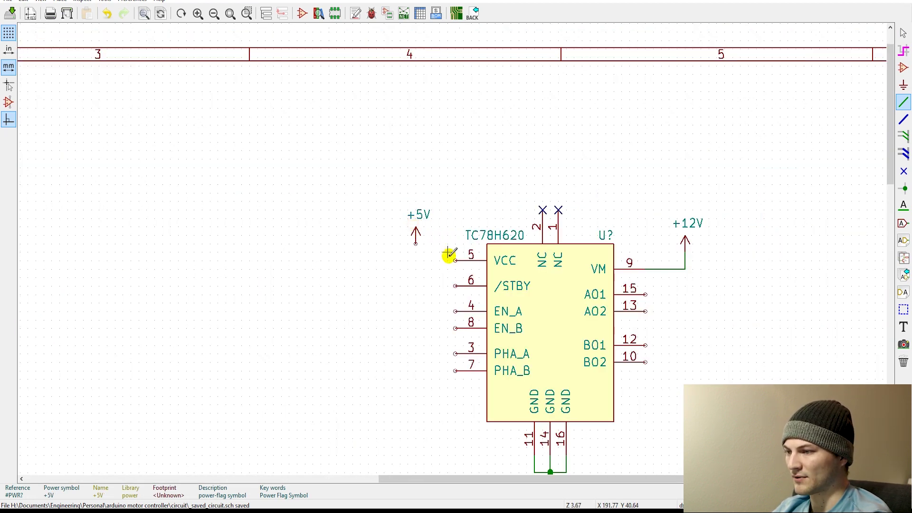
click(454, 260)
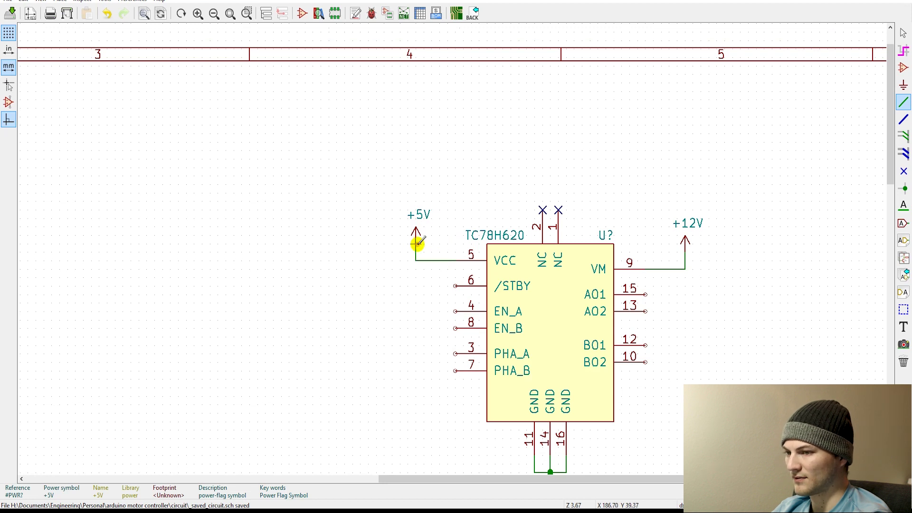
scroll(591, 332, down, 3)
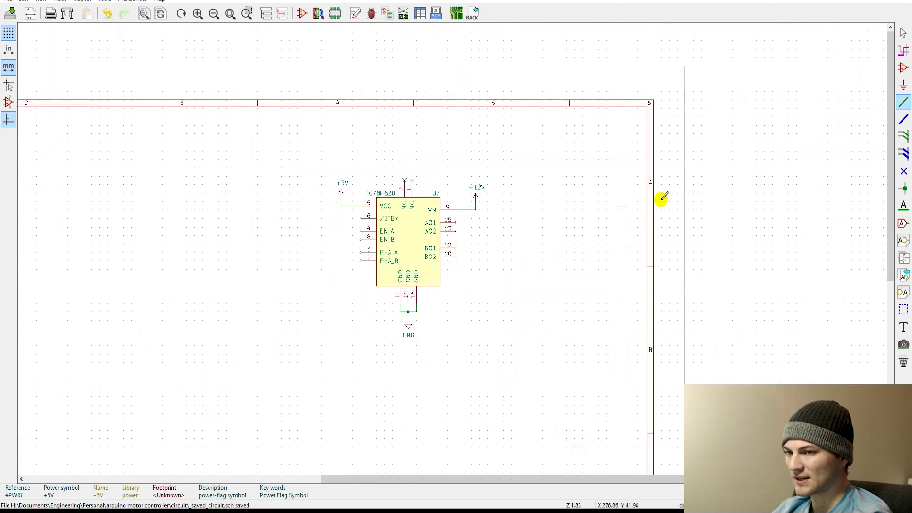
Step: Place an unpolarized capacitor C under the +5V junction
click(903, 68)
click(246, 216)
text(c)
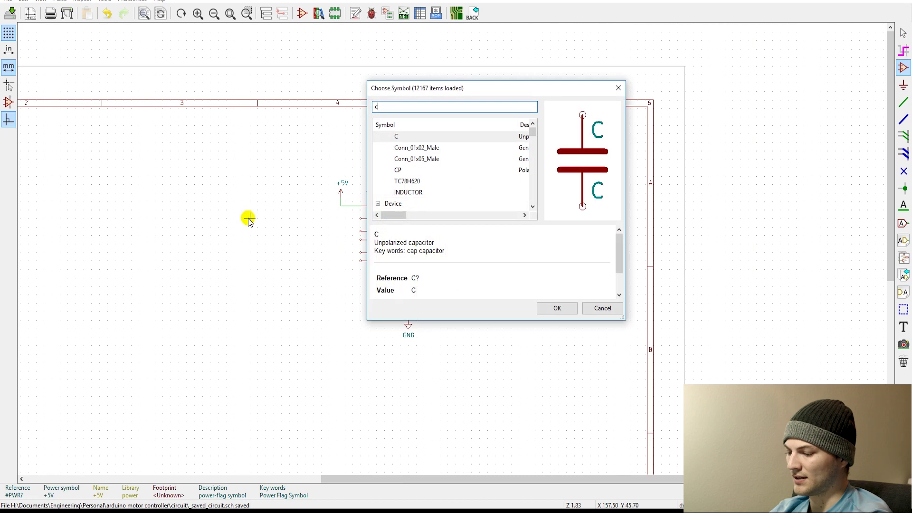
key(Return)
scroll(251, 223, up, 2)
click(424, 210)
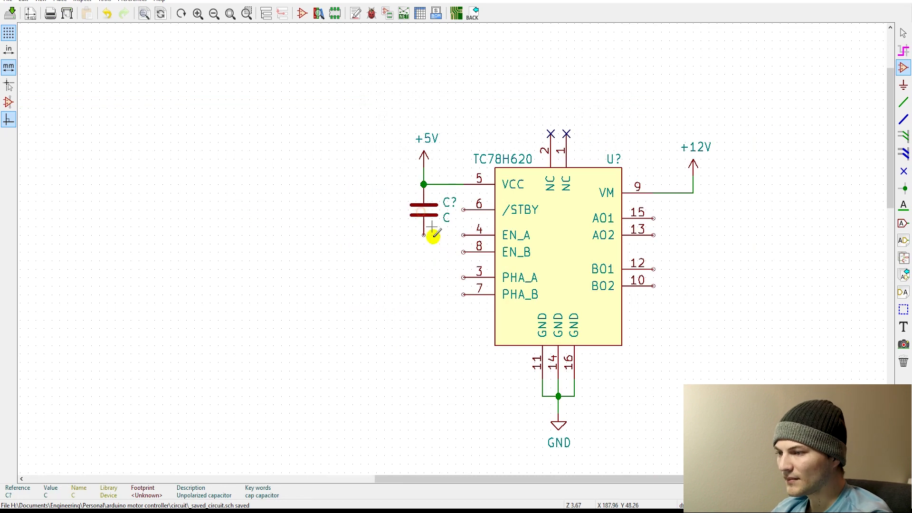
scroll(434, 255, down, 3)
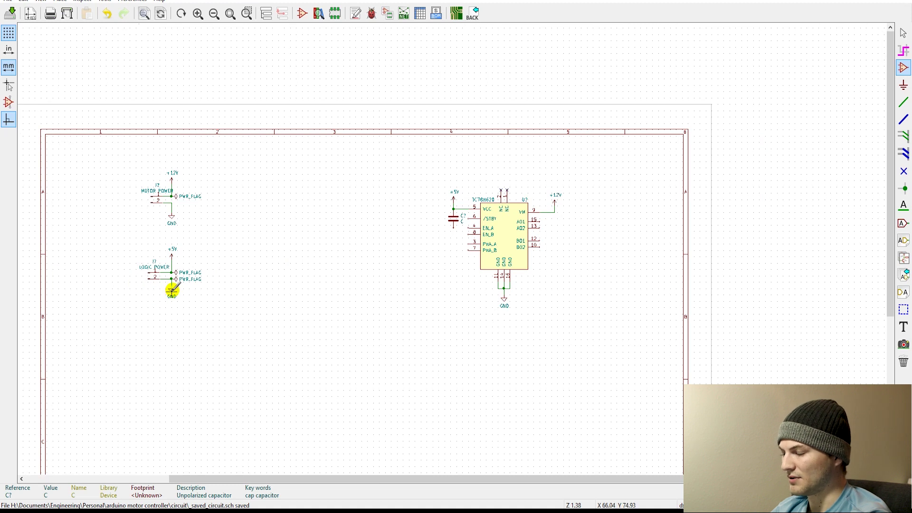
key(r)
key(Escape)
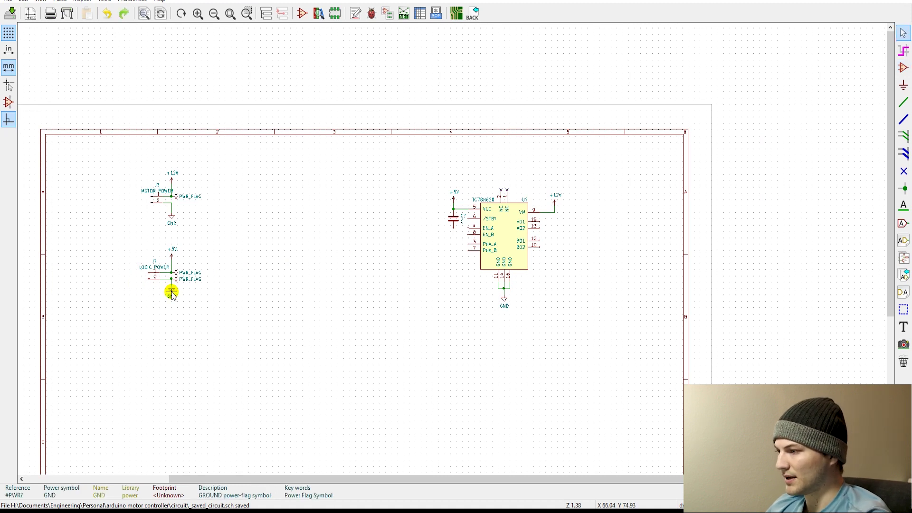
Step: Put a GND symbol below the capacitor and wire it to the capacitor's lower pin
key(m)
scroll(423, 298, up, 4)
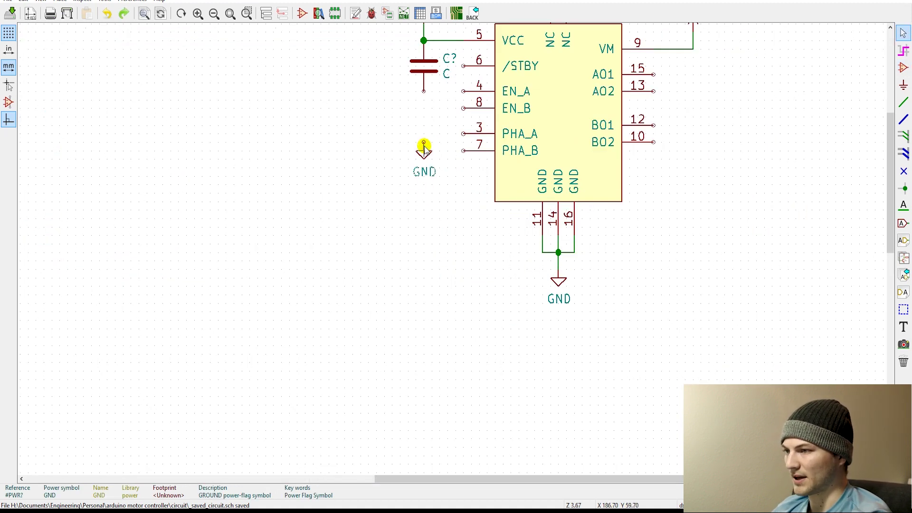
click(423, 125)
key(w)
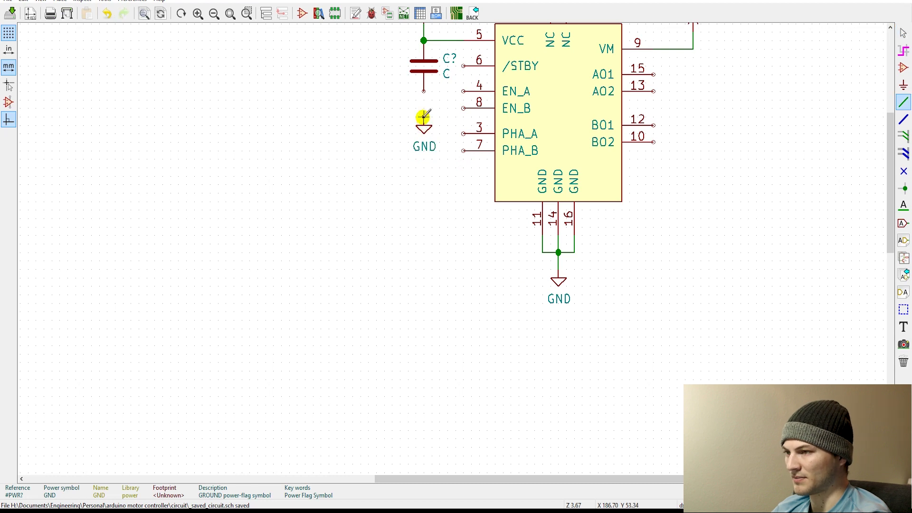
click(423, 90)
scroll(472, 249, down, 4)
scroll(447, 241, up, 4)
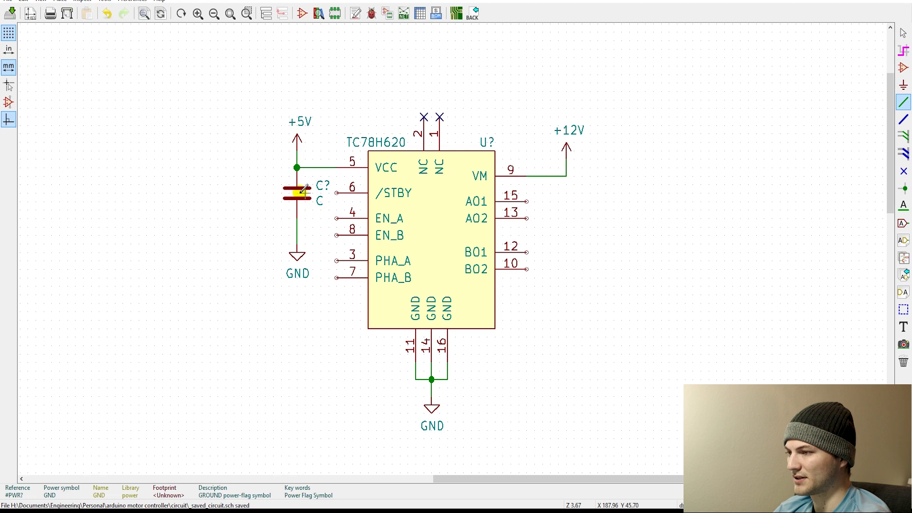
Step: Set the capacitor value to 0.1uF and move its value and reference text to its left
key(v)
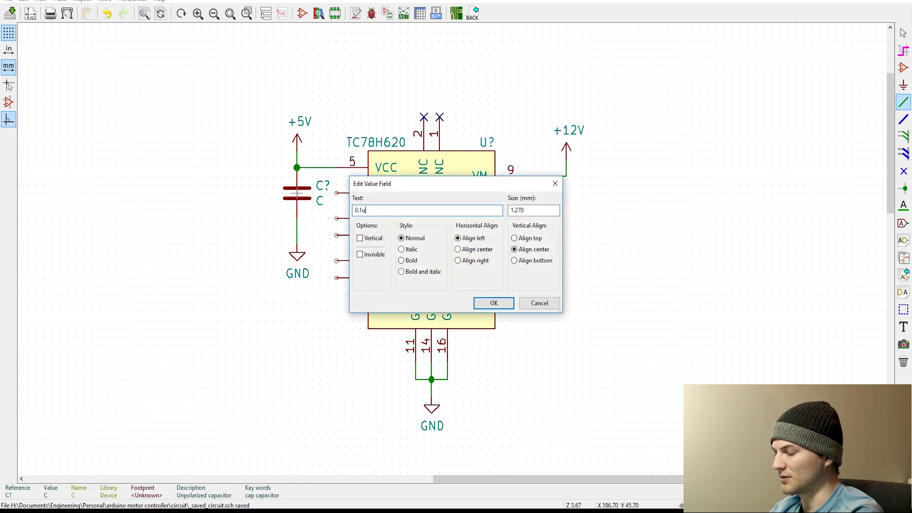
text(0.1uF)
key(Return)
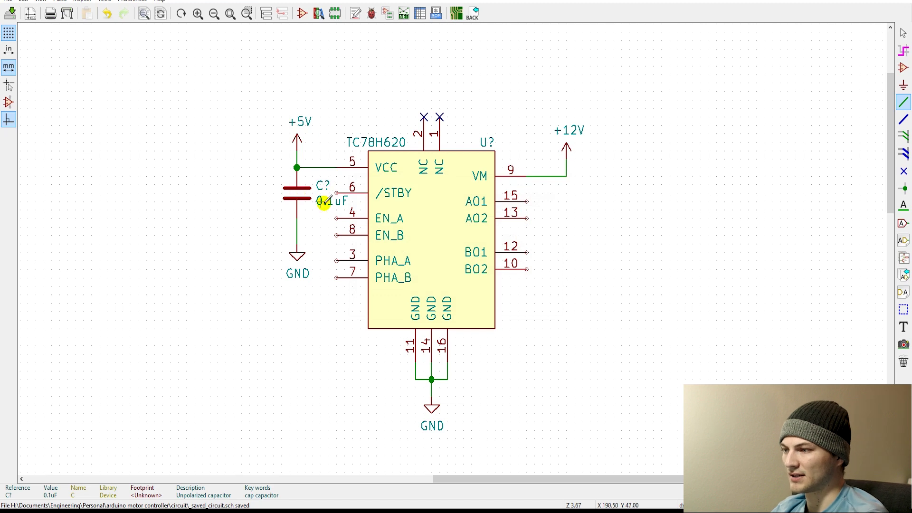
drag(322, 203, 258, 202)
drag(322, 181, 267, 182)
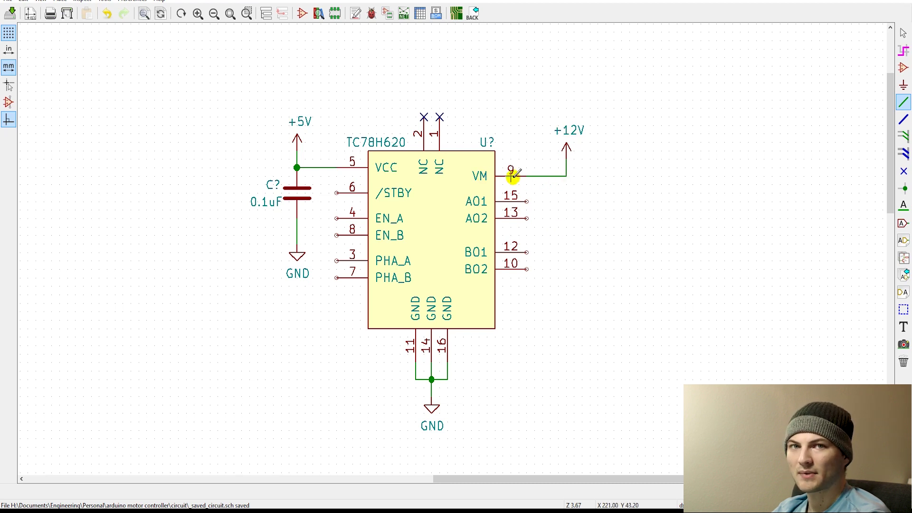
key(Escape)
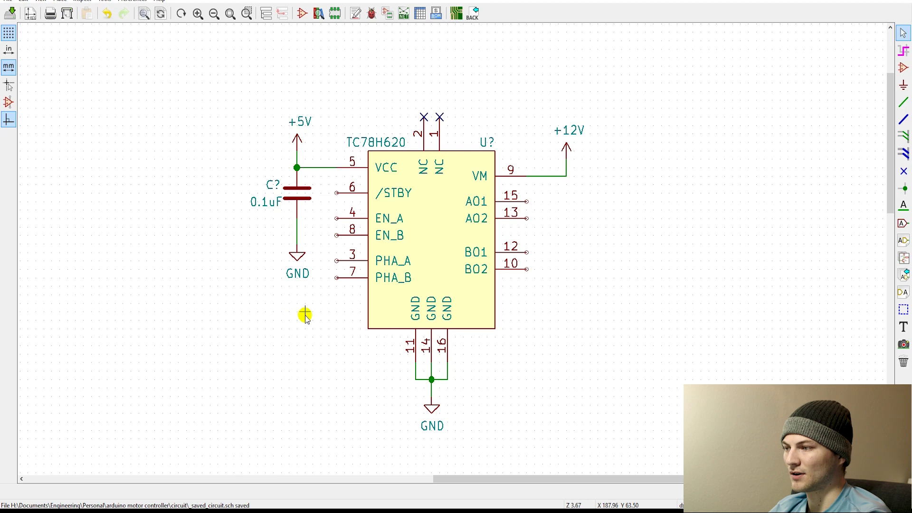
Step: Shift the capacitor group further left and reconnect VCC to its supply wire
drag(302, 316, 259, 110)
click(223, 111)
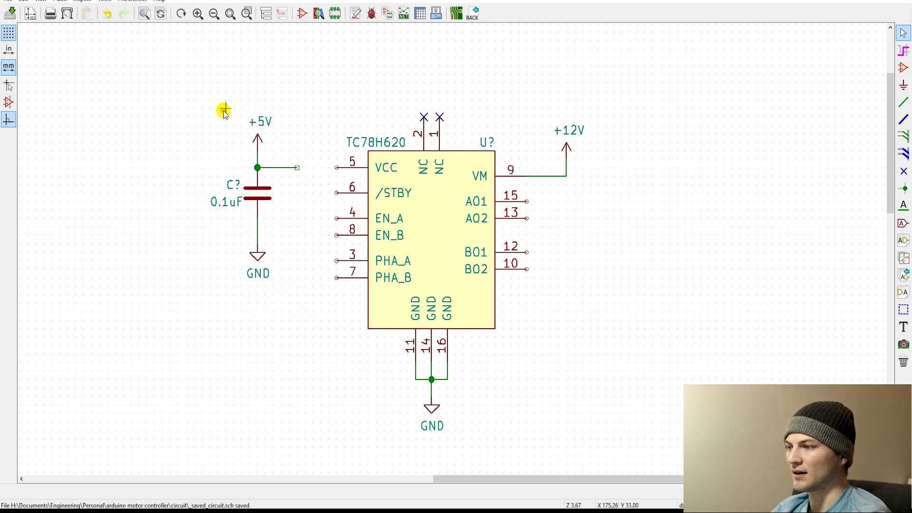
key(w)
click(297, 167)
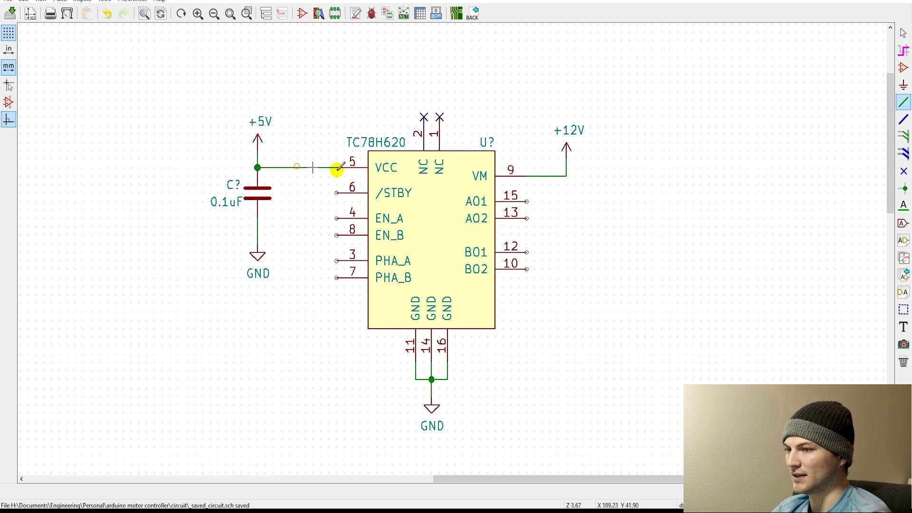
key(Escape)
Step: Move the +12V symbol right, wire it to VM pin 9, and start a global label at pin 15
drag(605, 203, 556, 118)
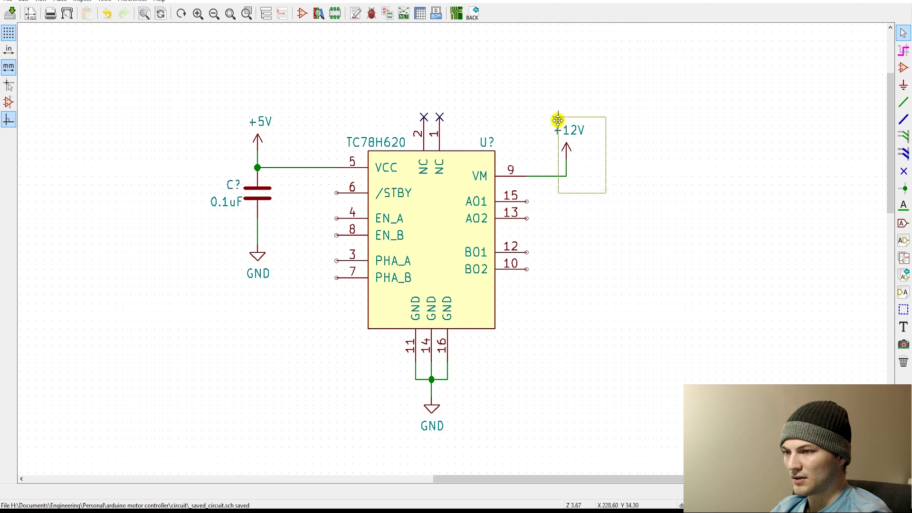
click(590, 125)
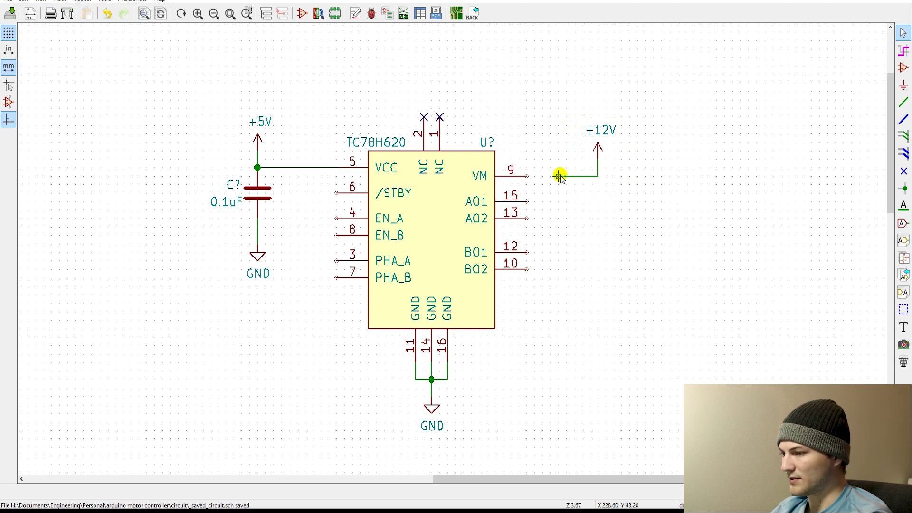
key(w)
click(527, 176)
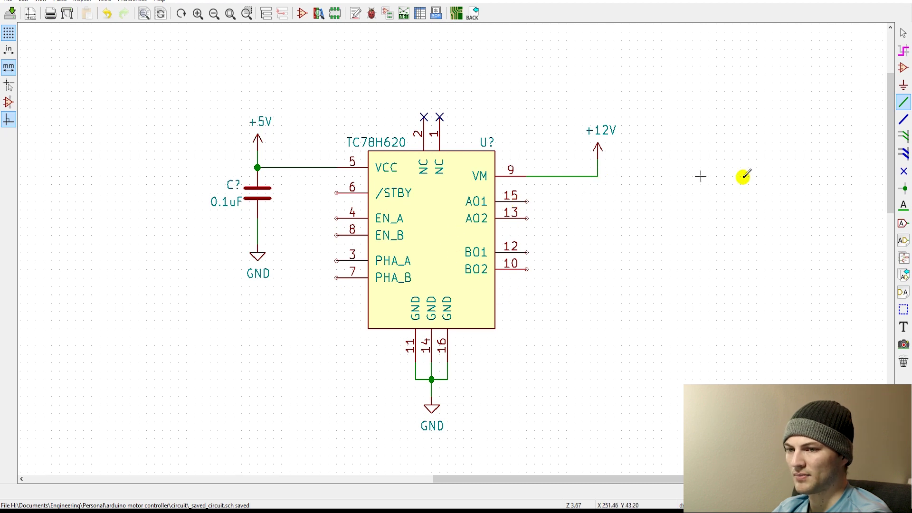
key(ctrl+h)
click(591, 219)
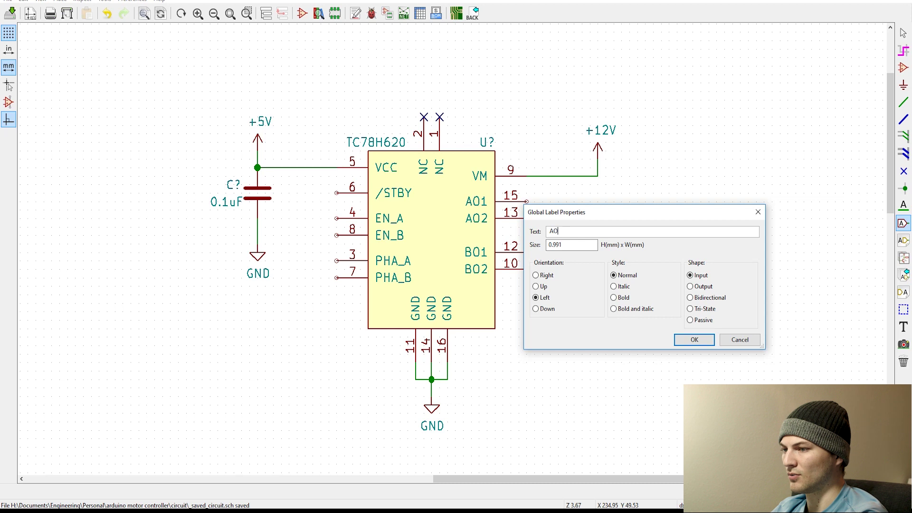
Step: Label output pins 15 and 13 with global labels AO1 and AO2
text(AO1)
key(Return)
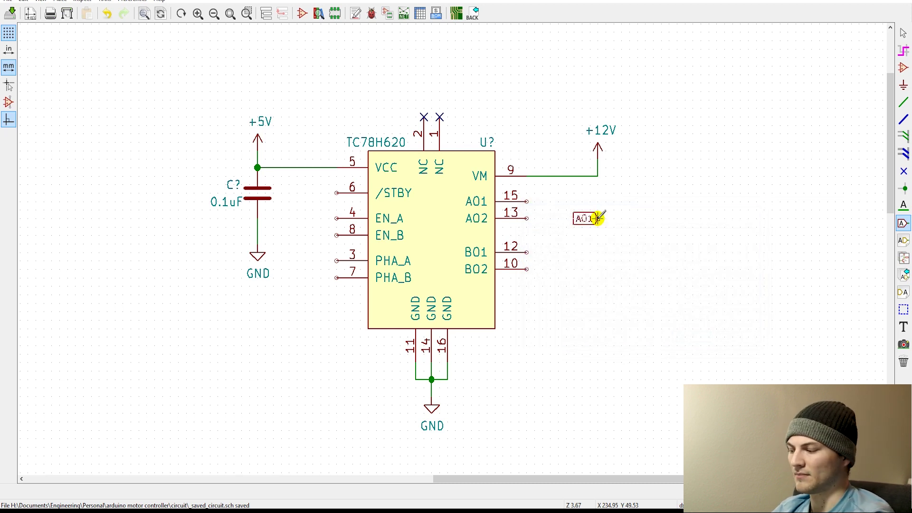
click(527, 201)
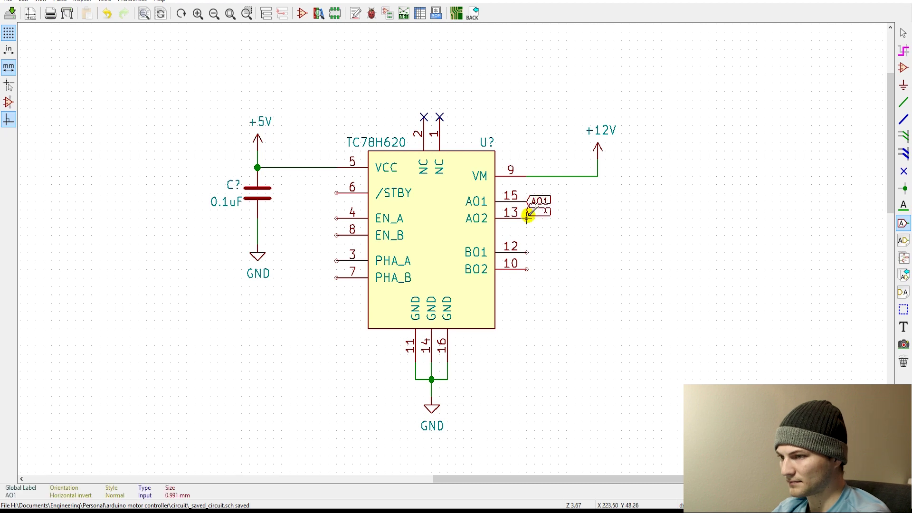
click(528, 218)
key(Return)
scroll(536, 221, up, 2)
Step: Copy the AO labels to pins 12 and 10, renamed BO1 and BO2
shift+drag(494, 274, 450, 179)
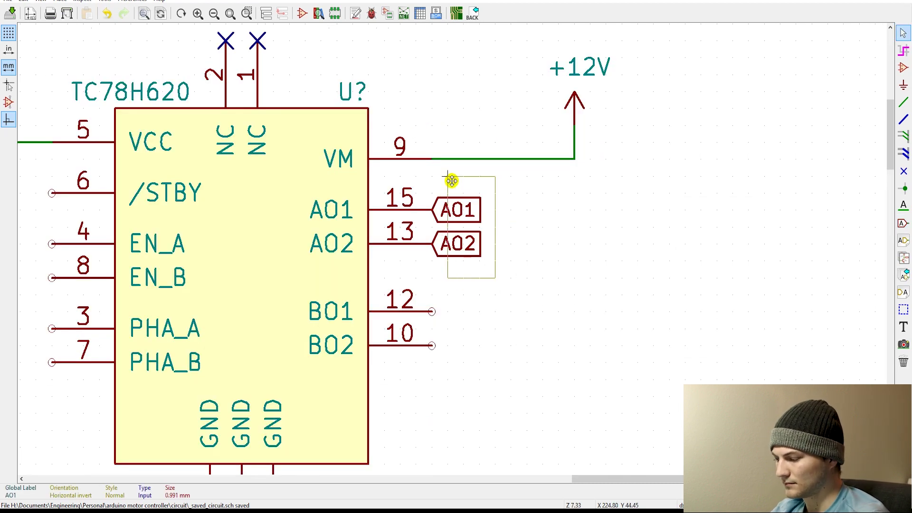
click(449, 309)
double_click(448, 311)
text(BO1)
key(Return)
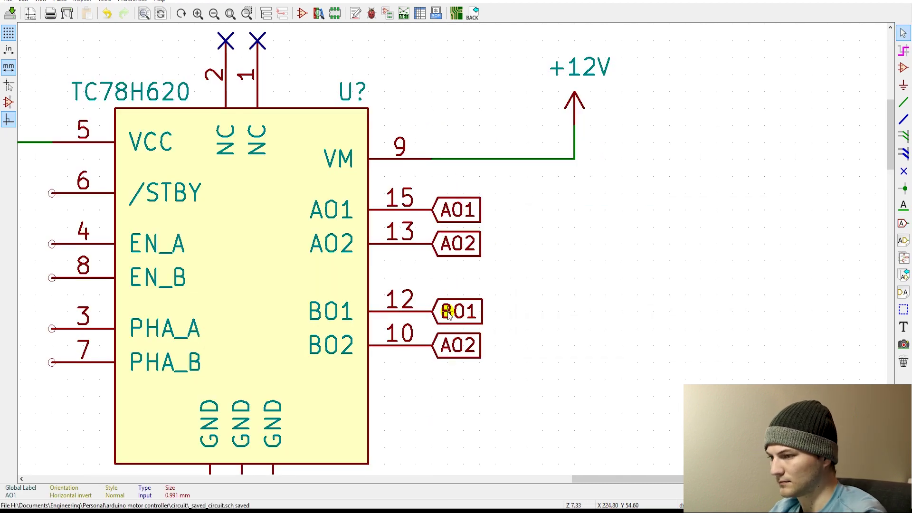
double_click(456, 357)
text(B)
key(Return)
scroll(450, 238, down, 2)
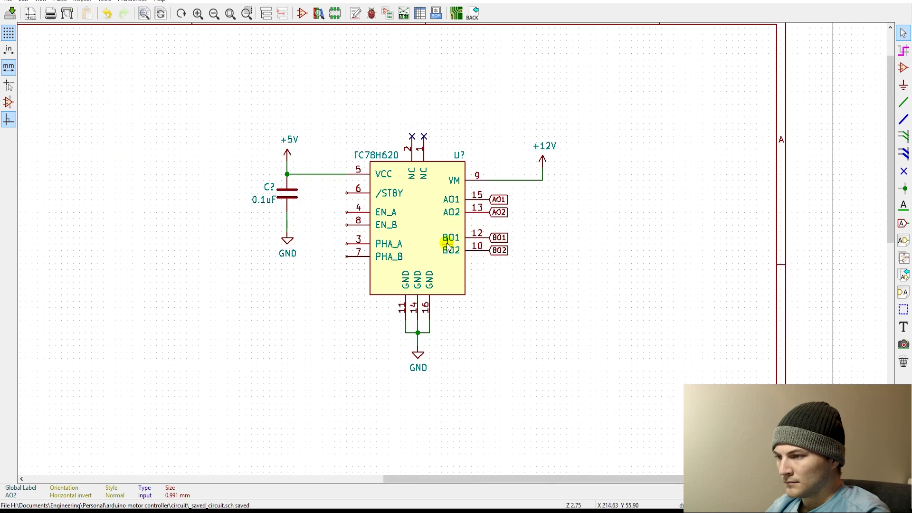
scroll(636, 181, up, 3)
Step: Add a STBY global label on input pin 6
key(c)
click(327, 165)
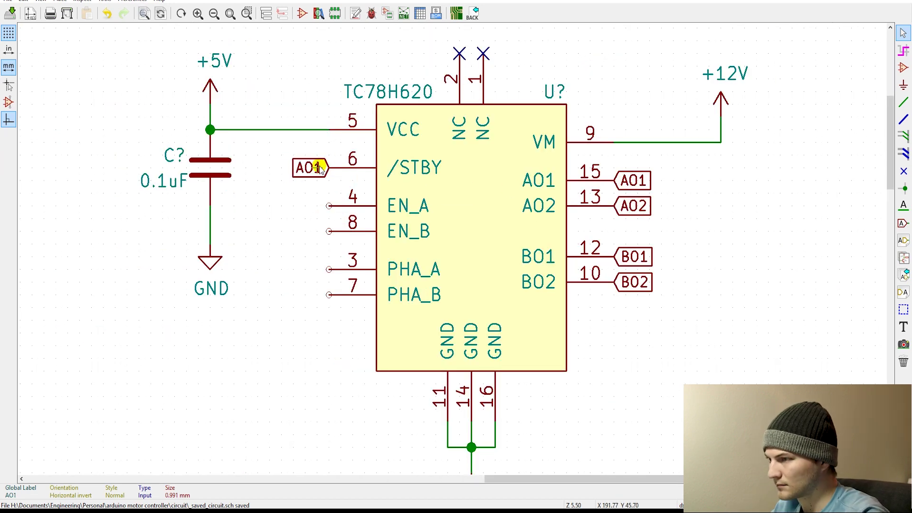
double_click(316, 168)
text(STBY)
key(Return)
Step: Add EN_A on pin 4 and EN_B on pin 8 as global labels
key(c)
click(325, 206)
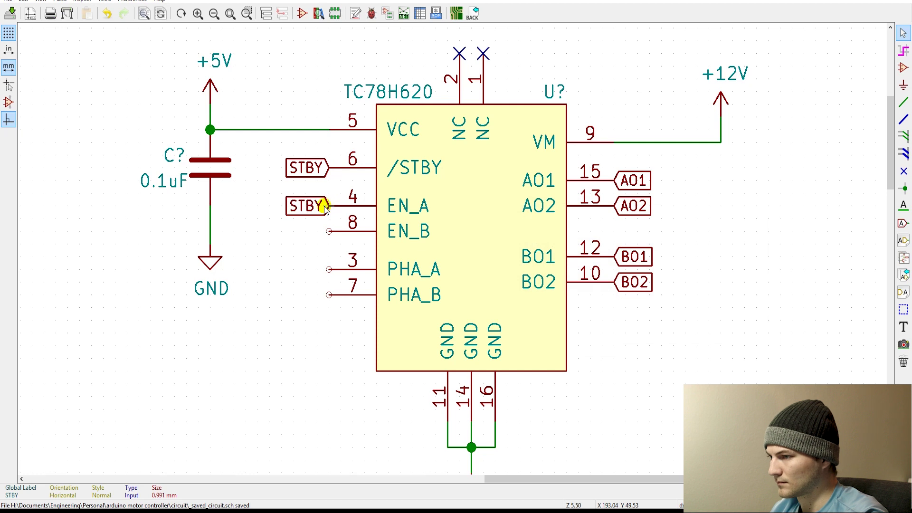
double_click(294, 207)
text(EN_A)
key(Return)
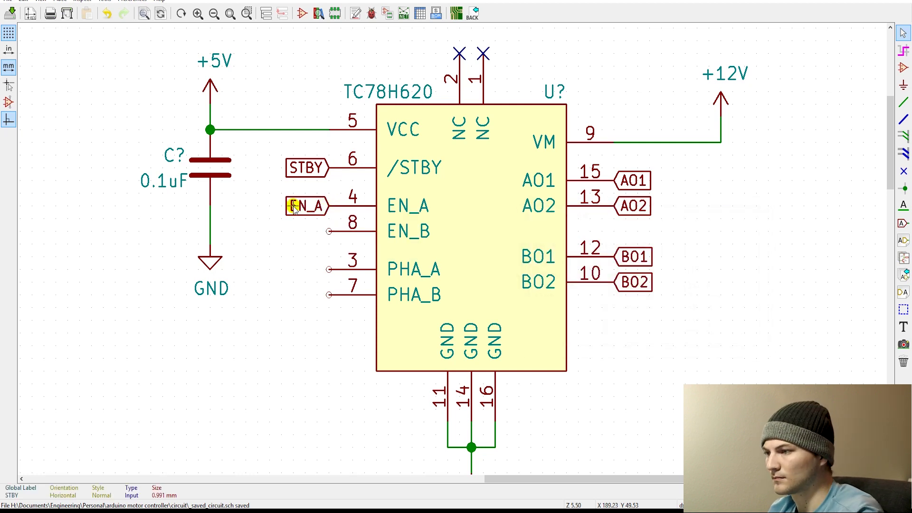
key(c)
click(326, 232)
double_click(318, 231)
text(EN_B)
key(Return)
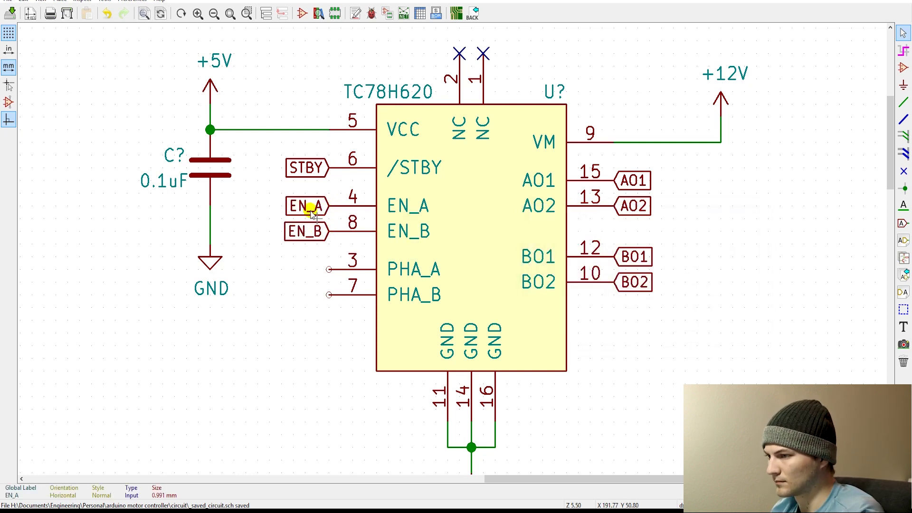
Step: Add PHA_A on pin 3 and PHA_B on pin 7 as global labels
key(c)
click(305, 269)
double_click(305, 269)
text(PHA_A)
key(Return)
key(c)
click(328, 295)
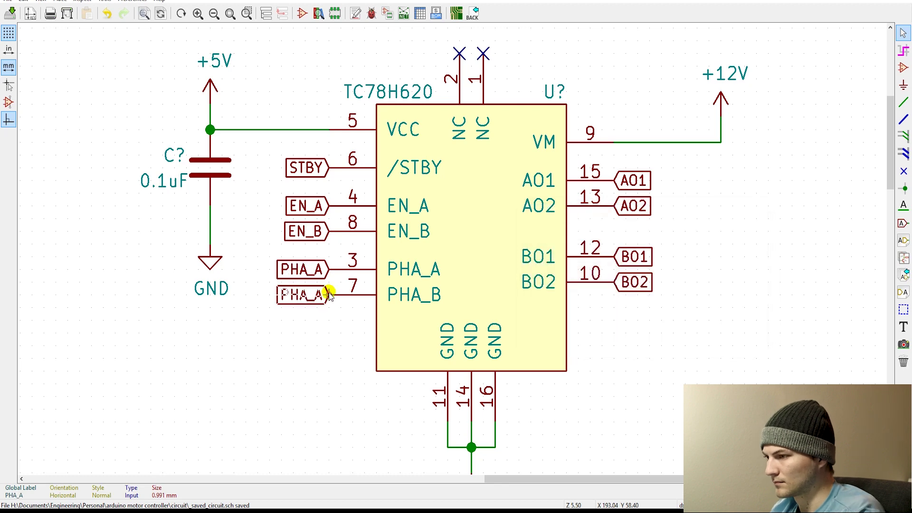
double_click(287, 295)
key(Return)
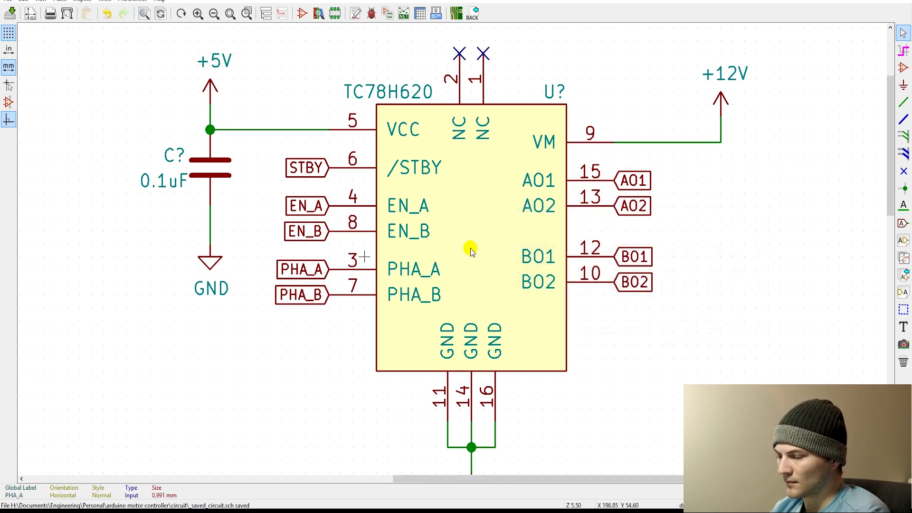
scroll(468, 246, down, 3)
scroll(476, 281, up, 1)
scroll(476, 282, down, 1)
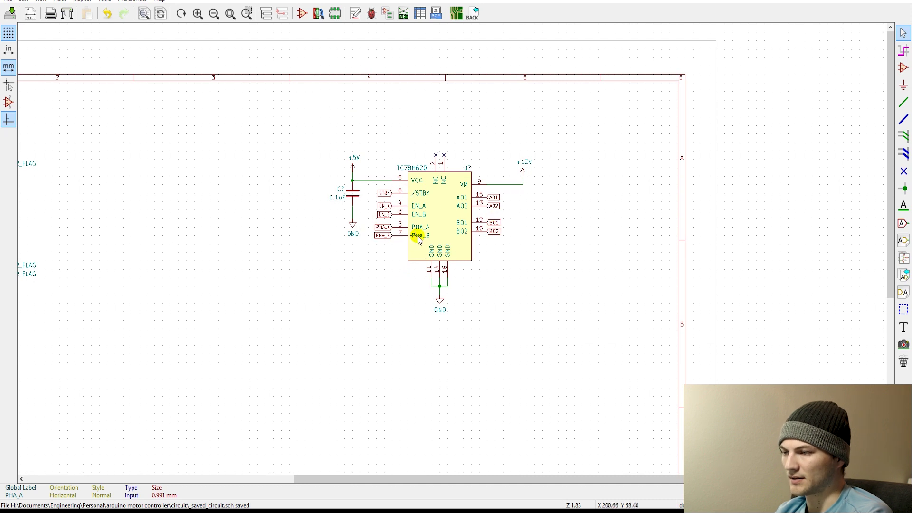
scroll(417, 232, up, 1)
scroll(452, 240, up, 1)
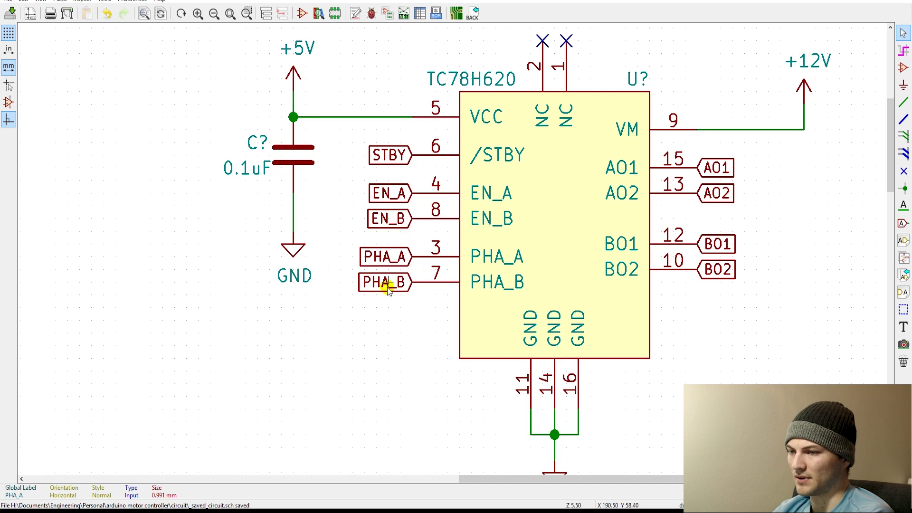
scroll(623, 244, down, 3)
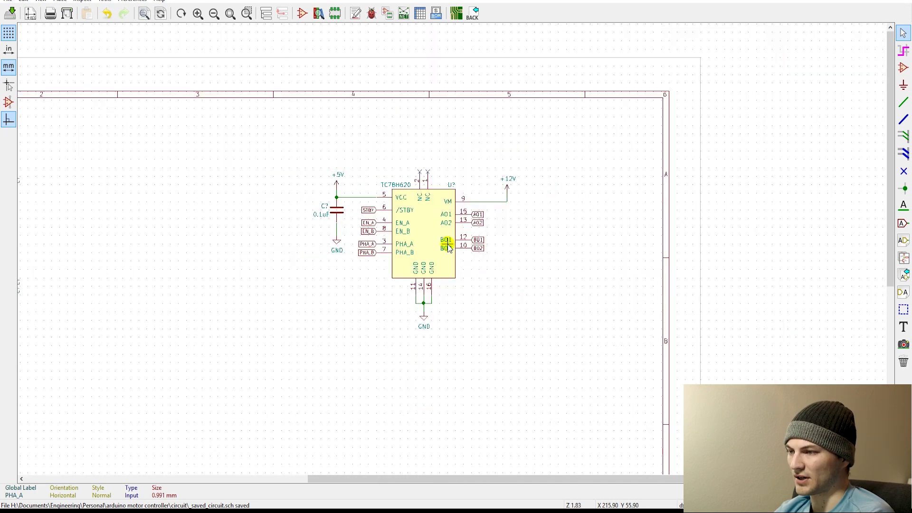
scroll(448, 247, down, 2)
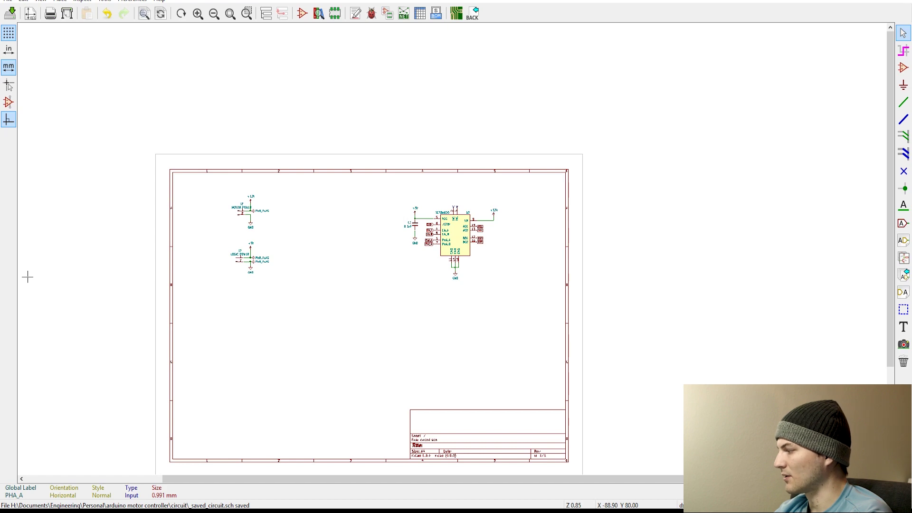
scroll(437, 235, up, 1)
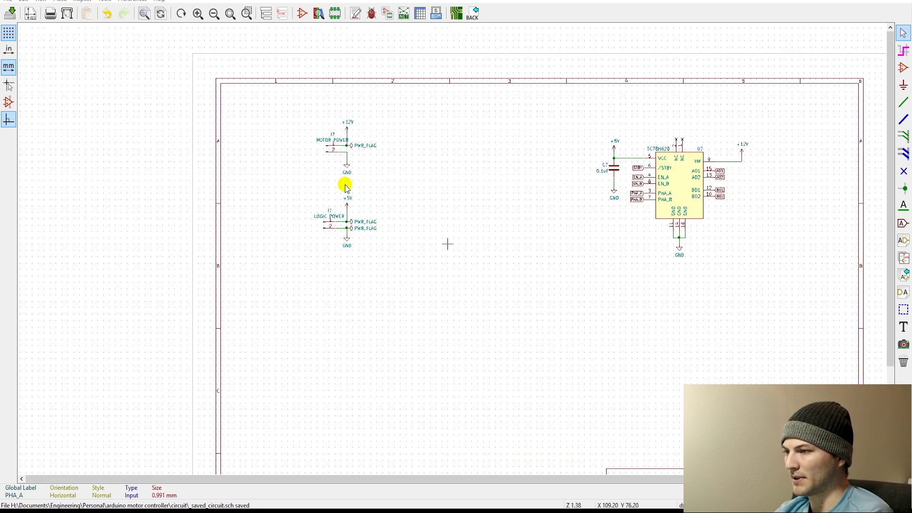
click(398, 178)
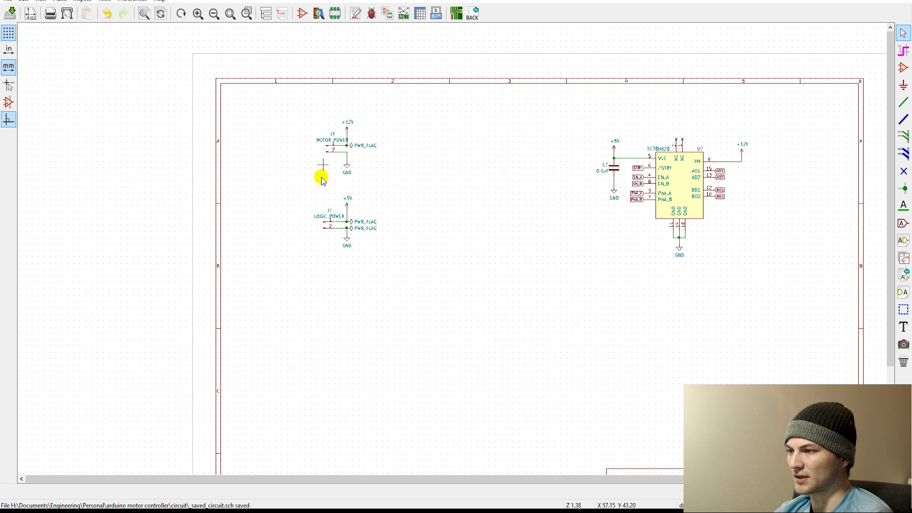
Step: Place a five-pin Conn_01x05_Male connector beside LOGIC POWER
click(870, 74)
click(903, 68)
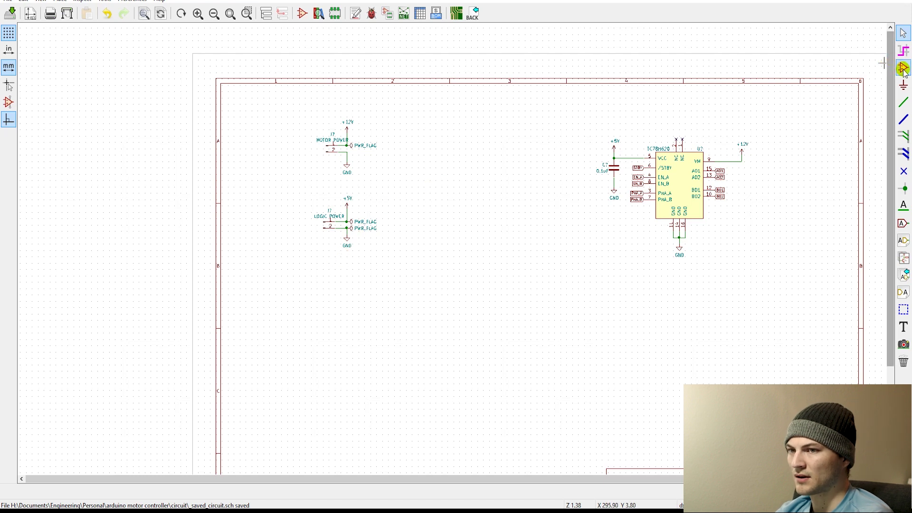
click(433, 164)
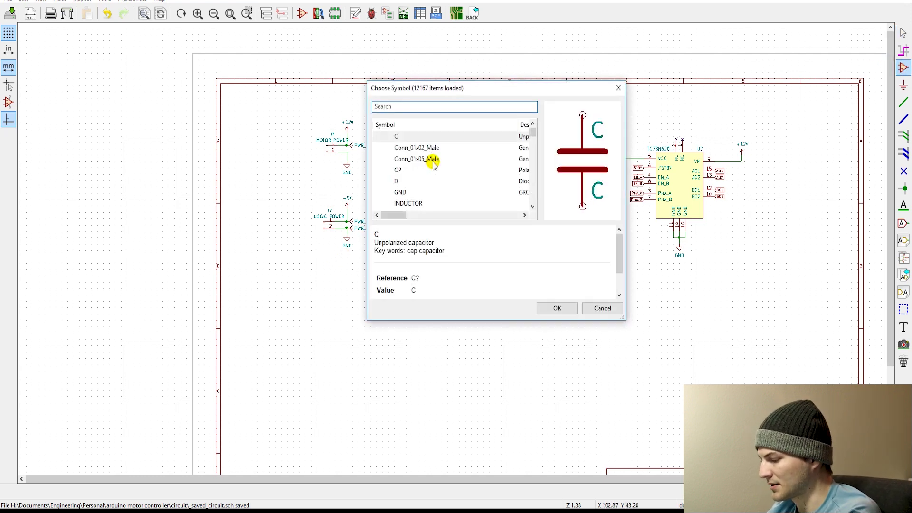
text(con)
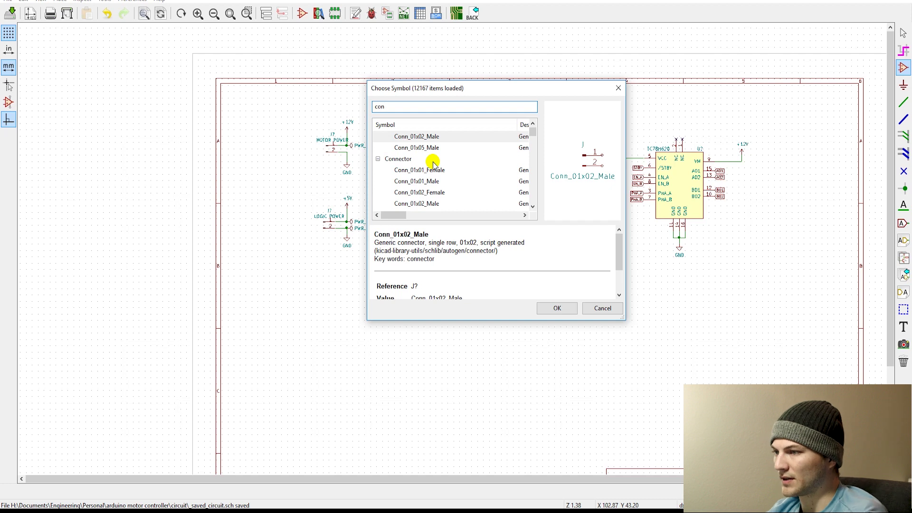
click(412, 148)
click(569, 307)
scroll(401, 208, up, 2)
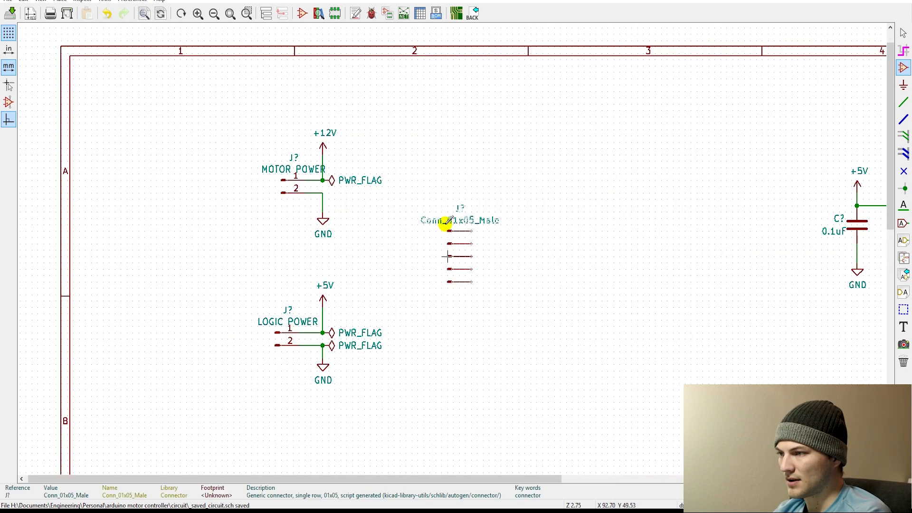
click(435, 345)
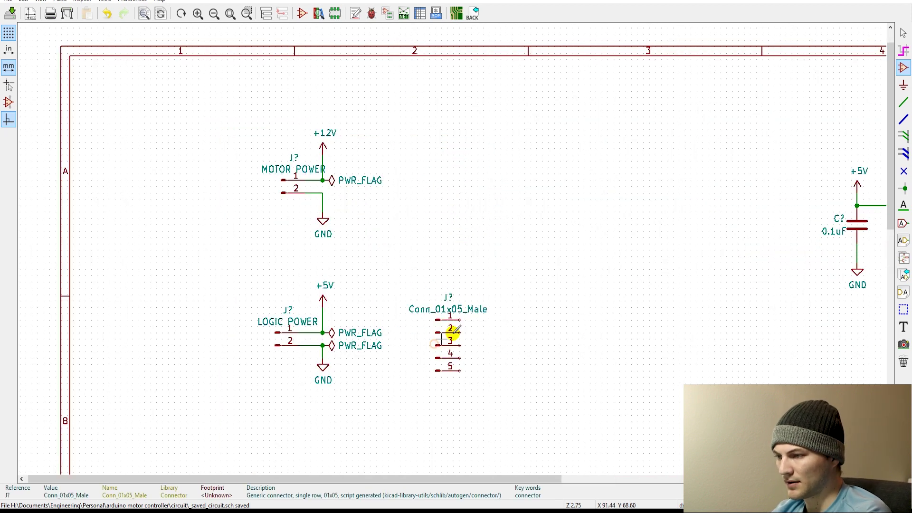
scroll(452, 330, down, 4)
key(Escape)
Step: Copy the five input global labels near the new connector
scroll(464, 241, up, 5)
drag(437, 256, 408, 117)
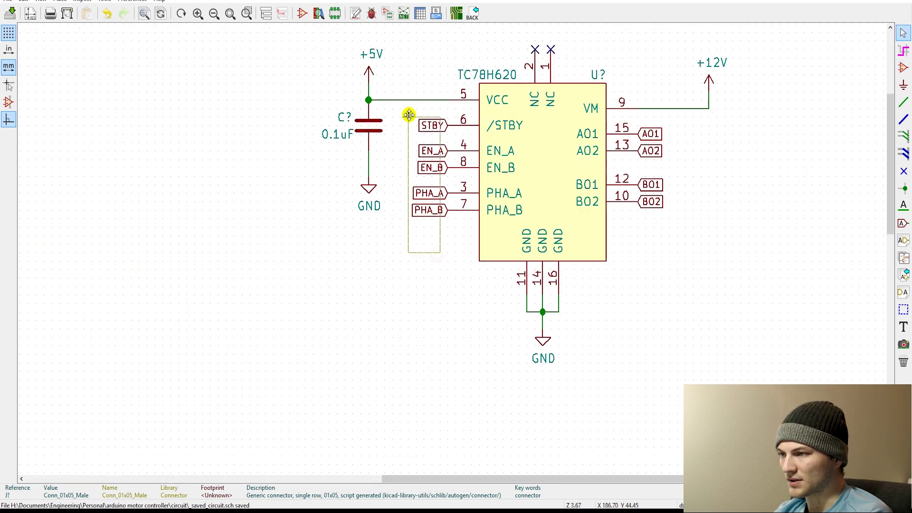
click(432, 192)
scroll(442, 246, down, 5)
scroll(445, 244, up, 5)
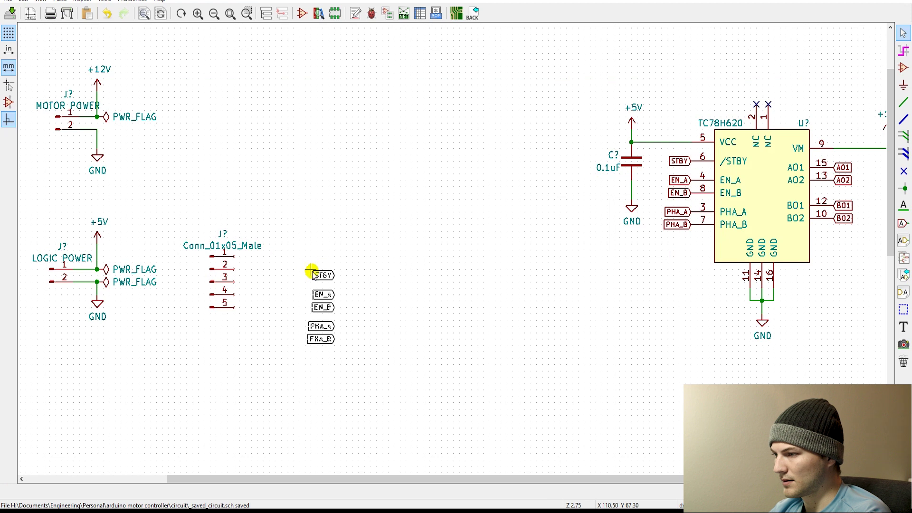
scroll(281, 244, up, 3)
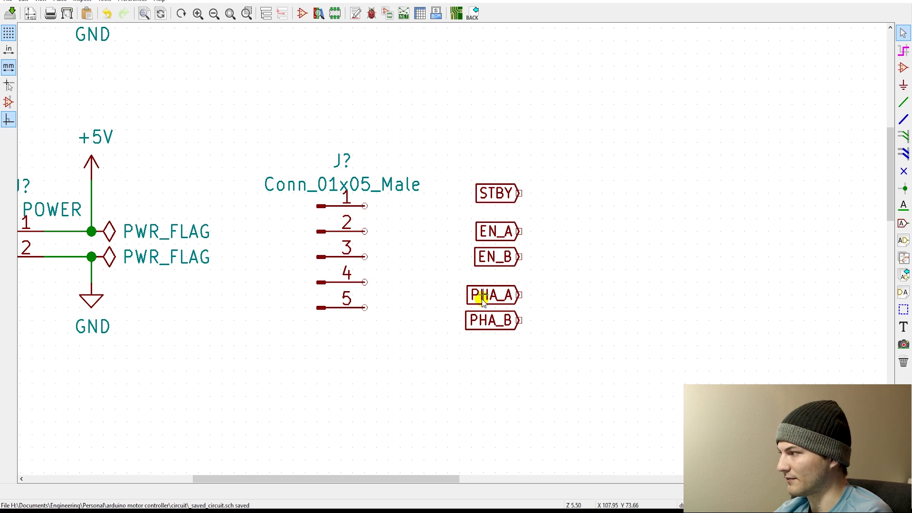
Step: Attach PHA_A, EN_A, STBY, PHA_B and EN_B to connector pins 1 through 5
key(m)
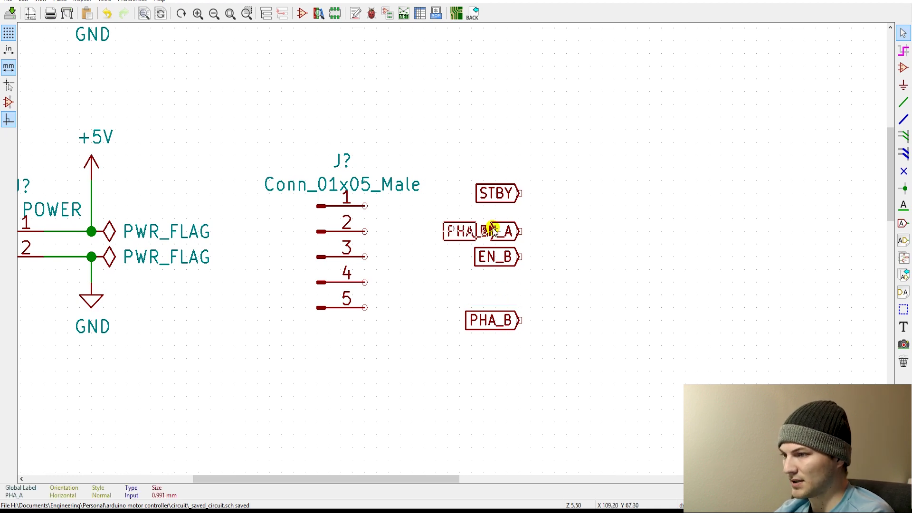
click(369, 207)
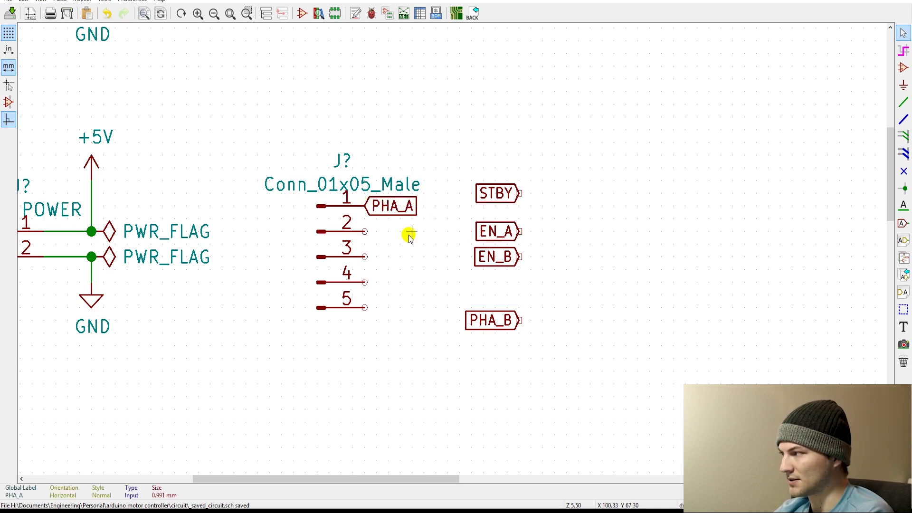
key(m)
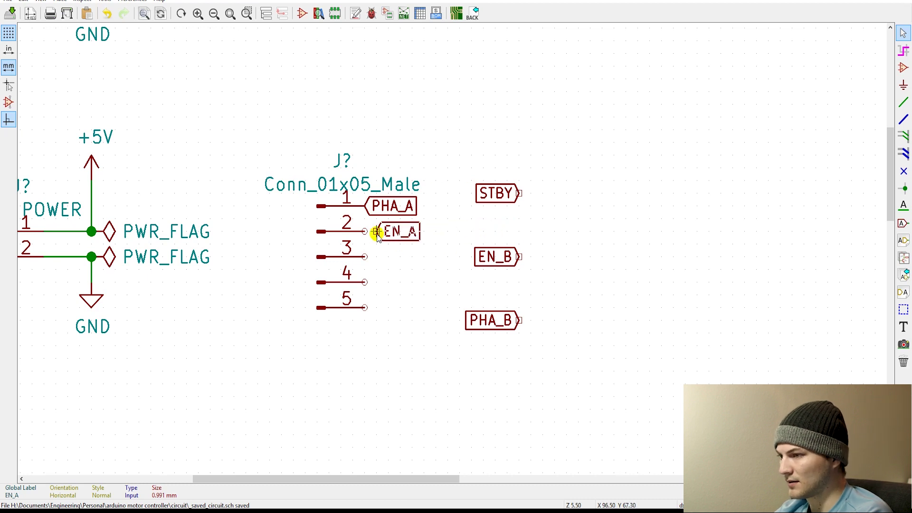
click(368, 231)
key(m)
click(368, 256)
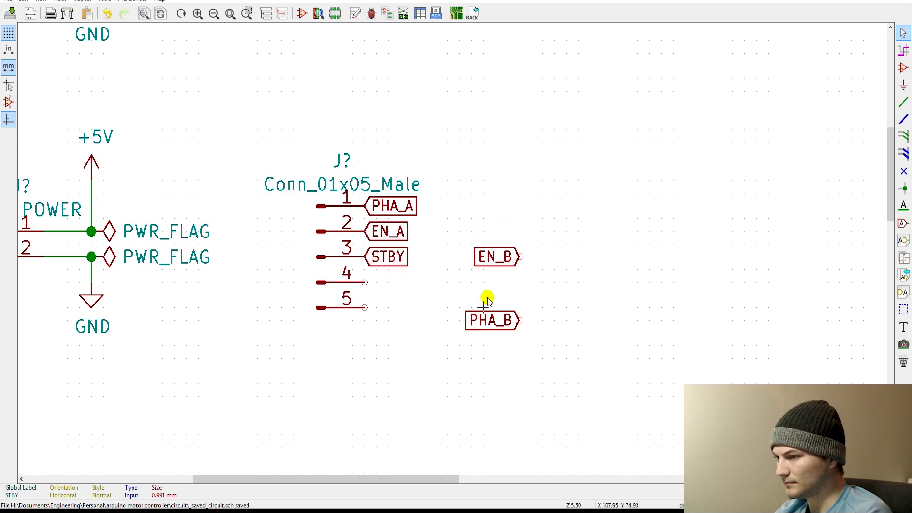
key(m)
click(369, 308)
key(m)
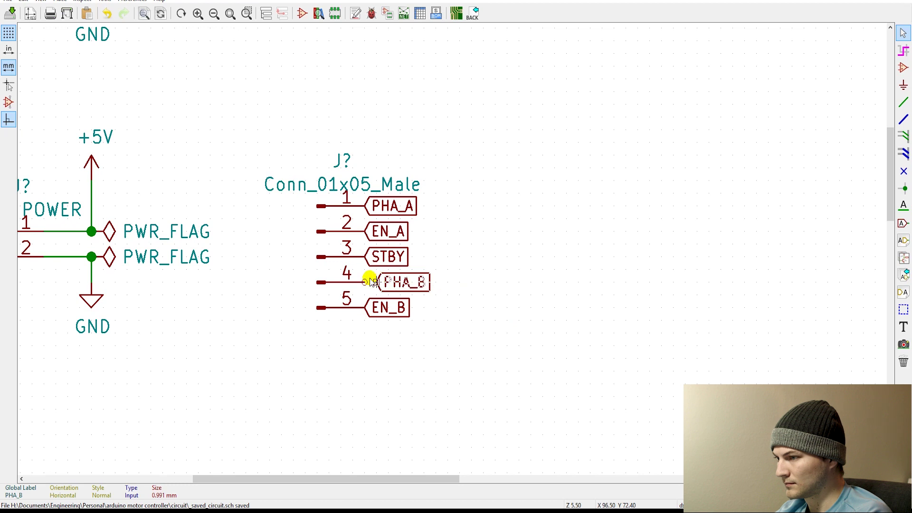
click(369, 282)
Step: Name the connector LOGIC CONTROL and shift the connector block slightly up-left
scroll(397, 195, down, 2)
double_click(389, 203)
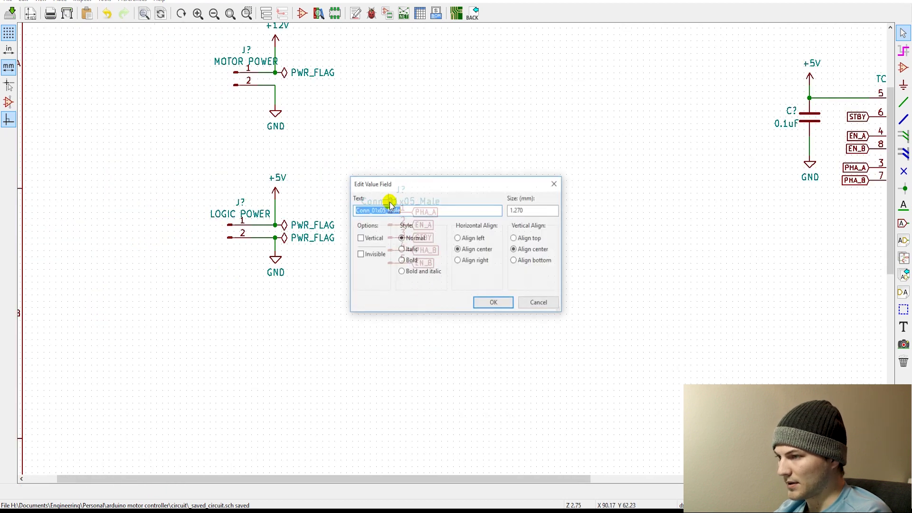
text(LOGI)
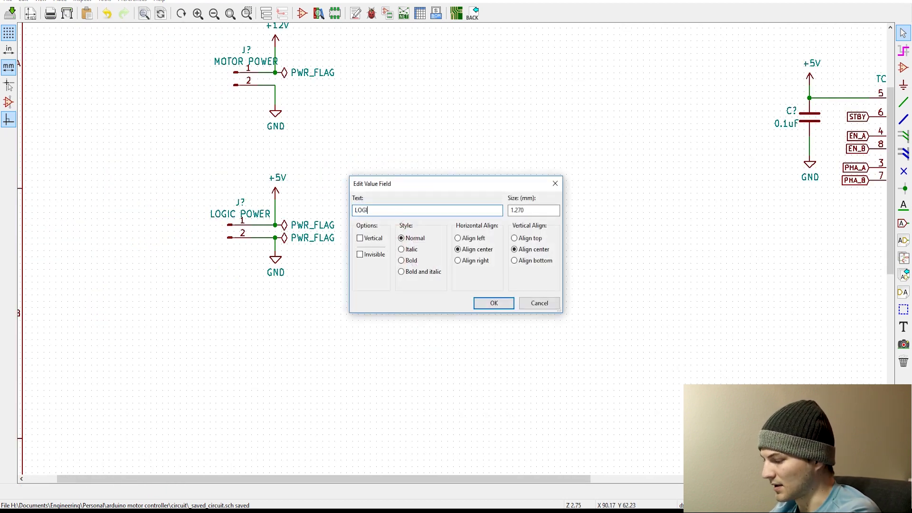
text(C CONTROL)
key(Return)
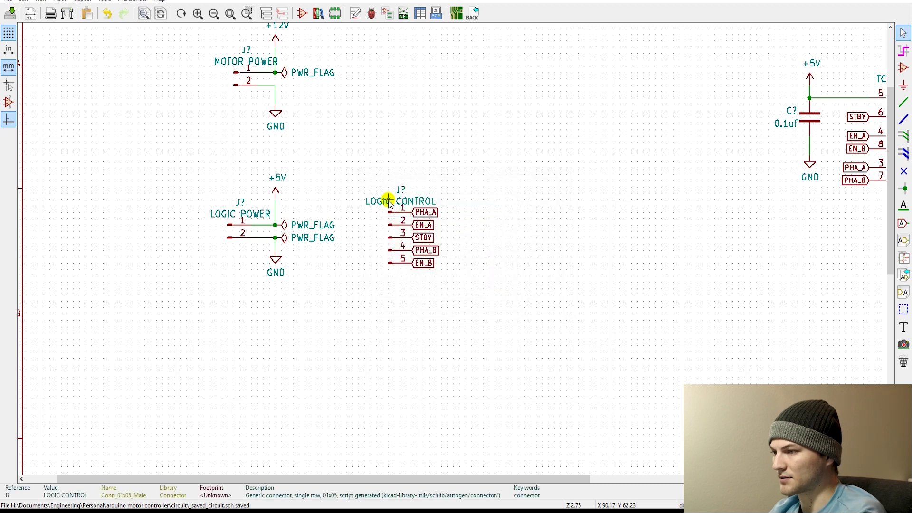
drag(466, 300, 366, 179)
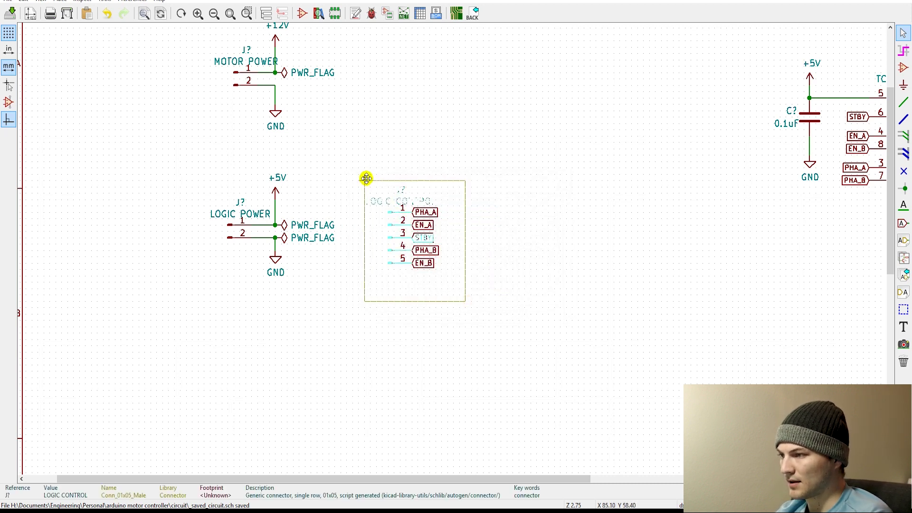
click(356, 174)
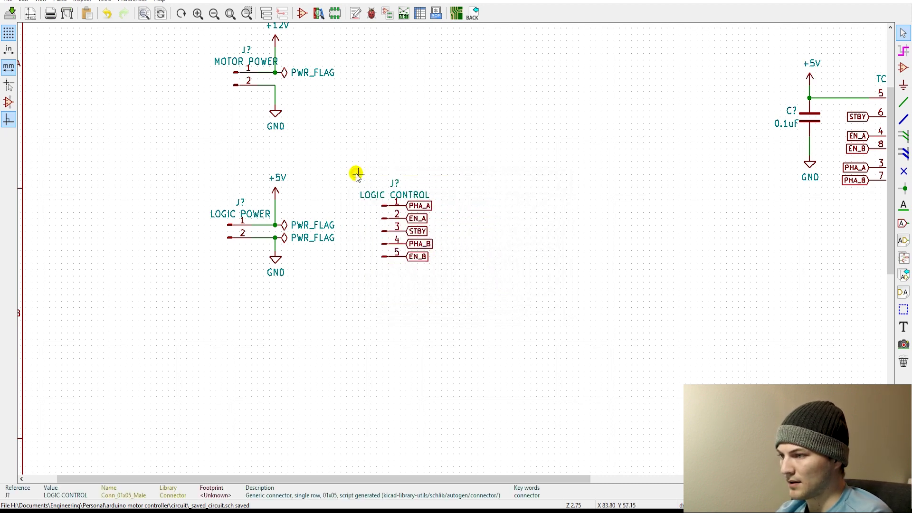
click(903, 68)
Step: Place a two-pin Conn_01x02_Male connector beside MOTOR POWER
click(442, 92)
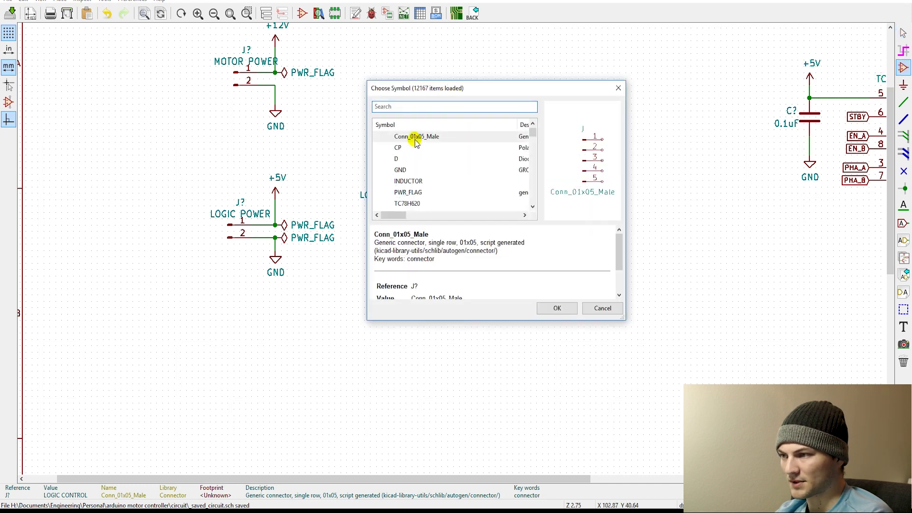
text(conn)
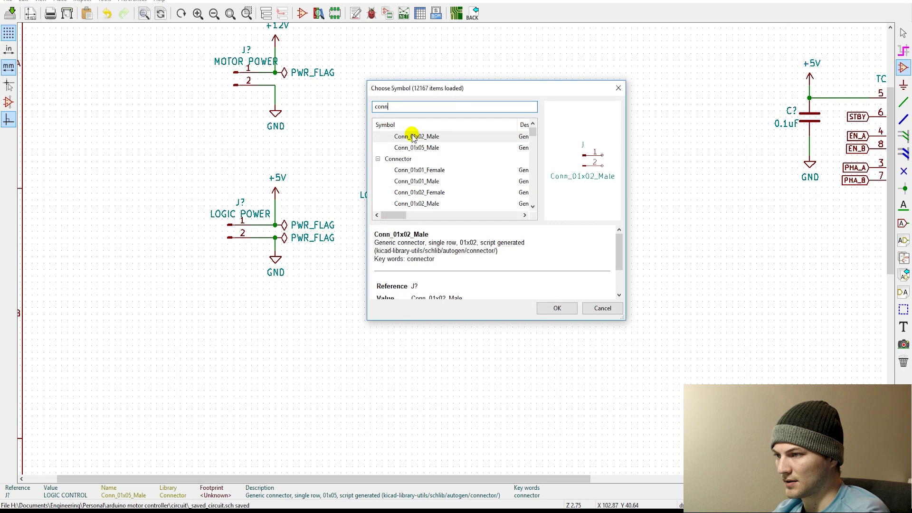
click(557, 308)
scroll(562, 306, up, 3)
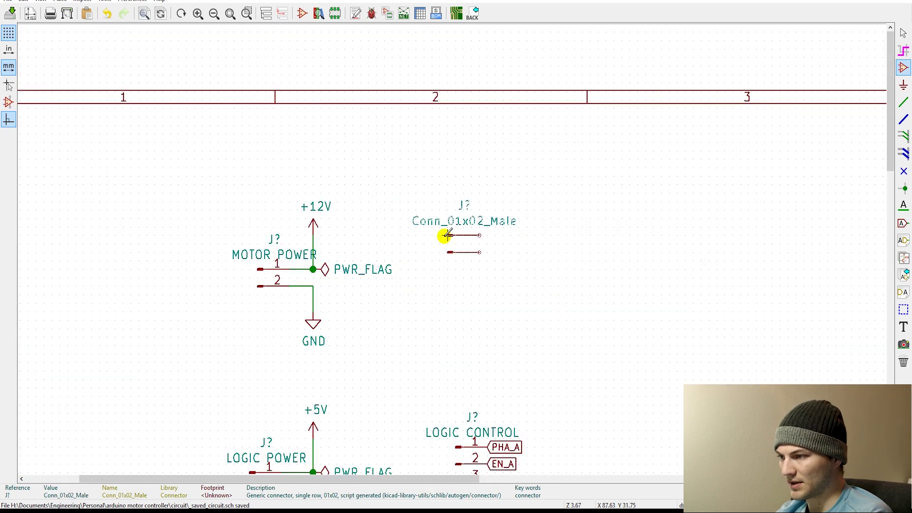
click(447, 235)
scroll(440, 230, down, 3)
key(Escape)
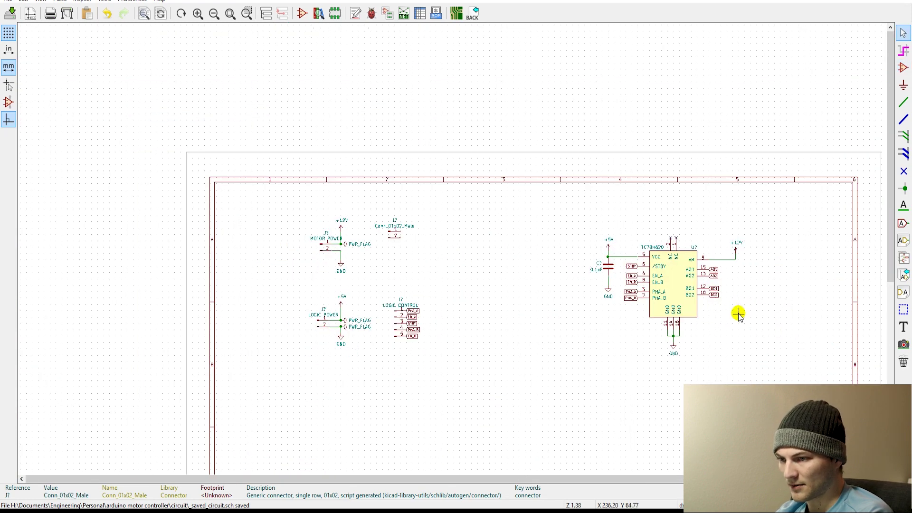
scroll(738, 314, up, 3)
Step: Copy the AO1, AO2, BO1, BO2 output labels near the new connector
drag(424, 234, 369, 105)
right_click(369, 106)
click(398, 187)
scroll(398, 224, down, 3)
scroll(398, 224, up, 3)
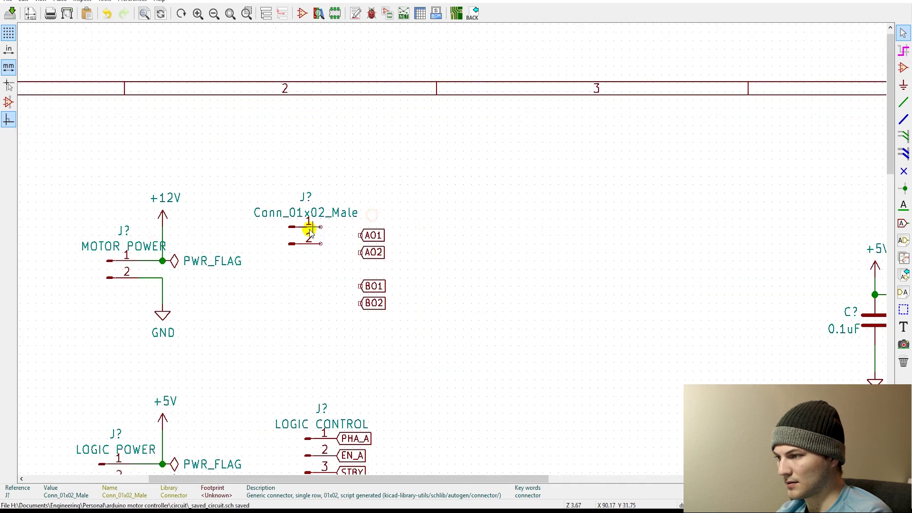
Step: Duplicate the connector, naming the two MOTOR 1 OUT and MOTOR 2 OUT, and space them apart
right_click(309, 233)
click(342, 308)
click(309, 289)
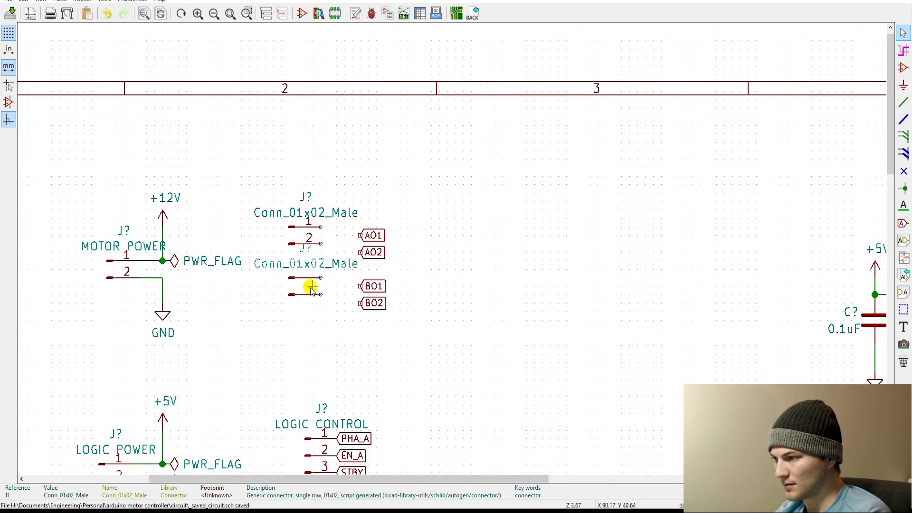
double_click(295, 212)
text(MOTOR 1 OUT)
key(Return)
double_click(296, 265)
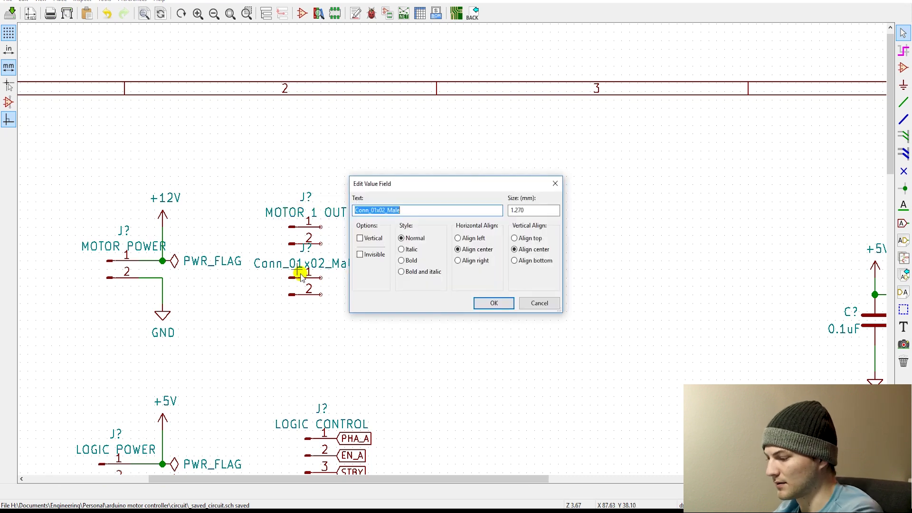
text(MOTOR 2 OUT)
key(Return)
drag(297, 269, 300, 286)
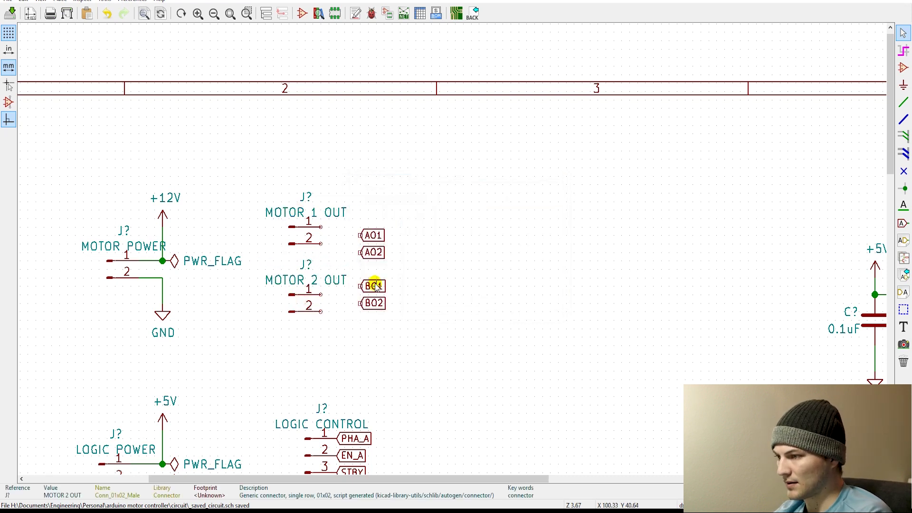
Step: Attach AO1/AO2 to MOTOR 1 OUT pins and BO1/BO2 to MOTOR 2 OUT pins
scroll(372, 285, up, 2)
drag(414, 210, 339, 192)
drag(442, 311, 338, 329)
drag(437, 244, 338, 226)
drag(442, 346, 338, 362)
scroll(472, 281, down, 5)
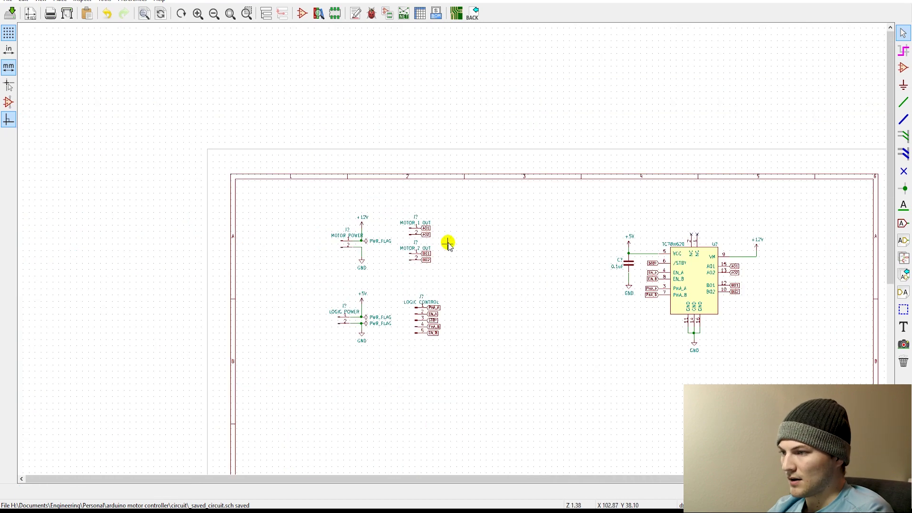
scroll(387, 196, up, 1)
scroll(387, 196, up, 1)
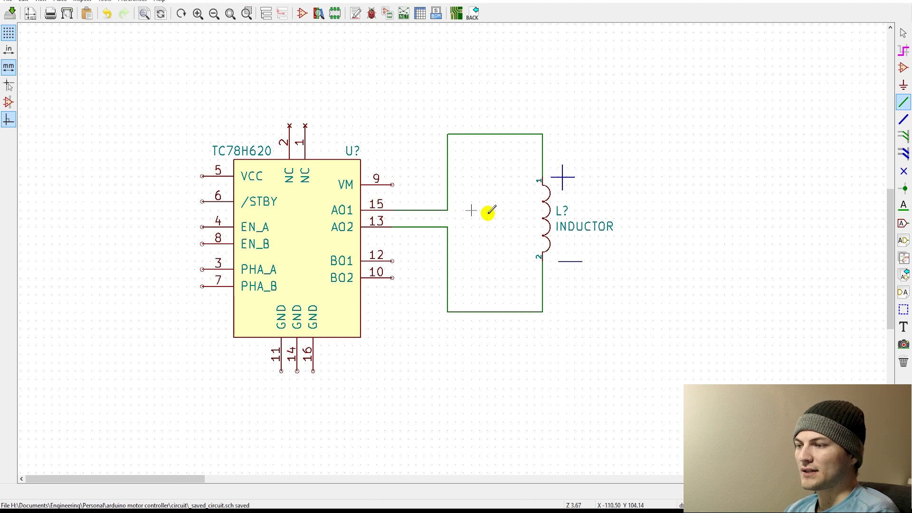
Step: Change the inductor's value from INDUCTOR to MOTOR
double_click(574, 226)
text(MOTOR)
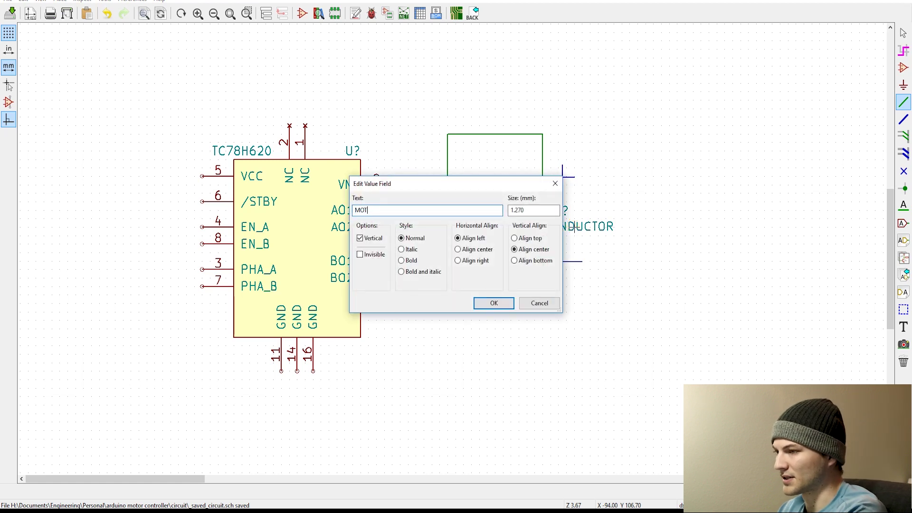
key(Return)
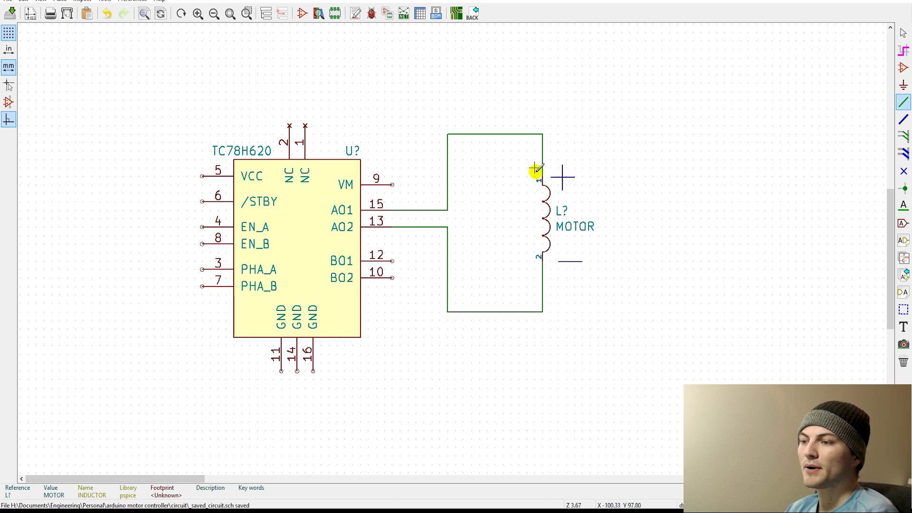
Step: Move the plus mark below the coil and the minus mark beside coil pin 1
key(Escape)
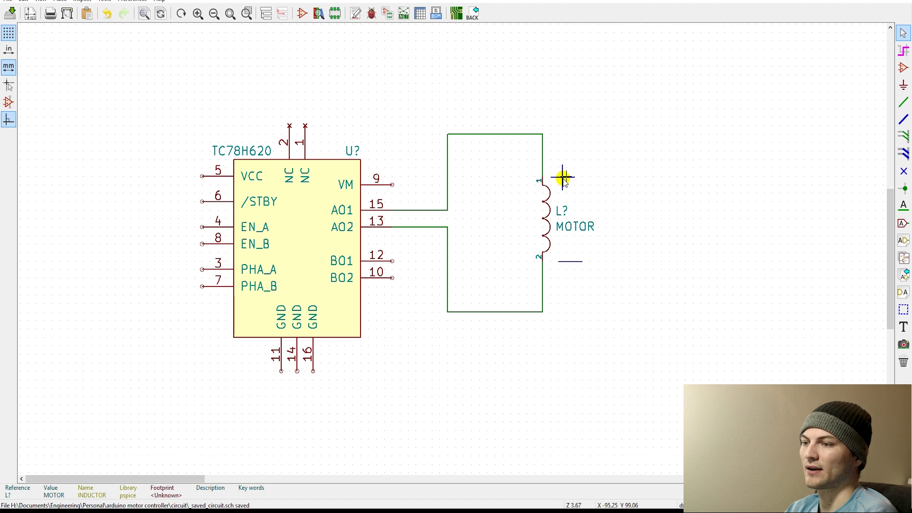
key(m)
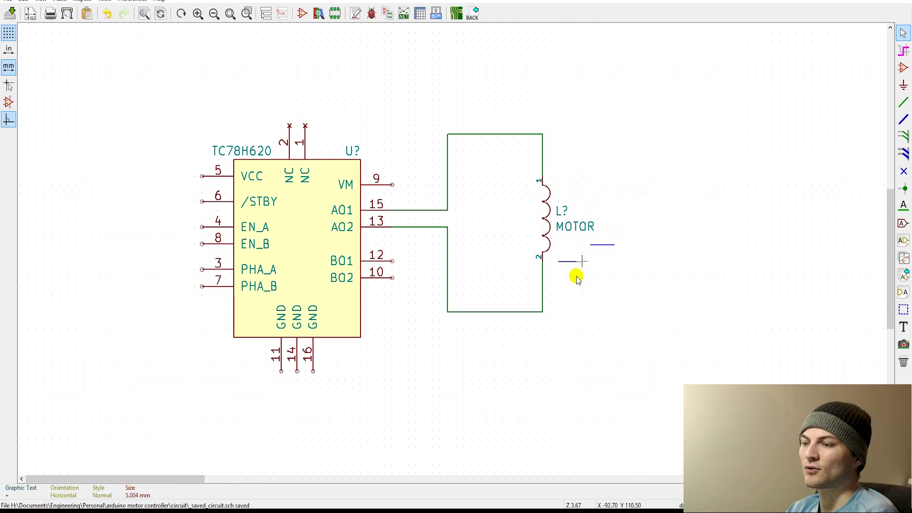
click(560, 322)
key(m)
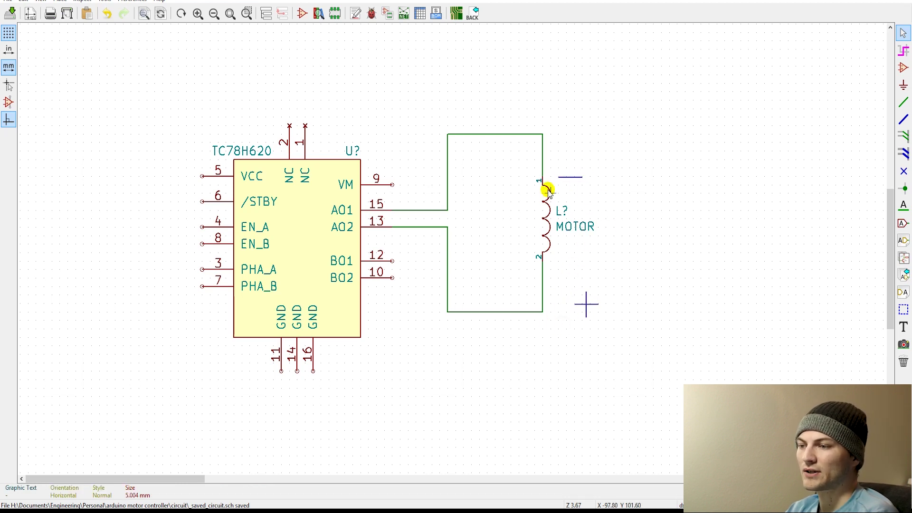
click(547, 185)
key(m)
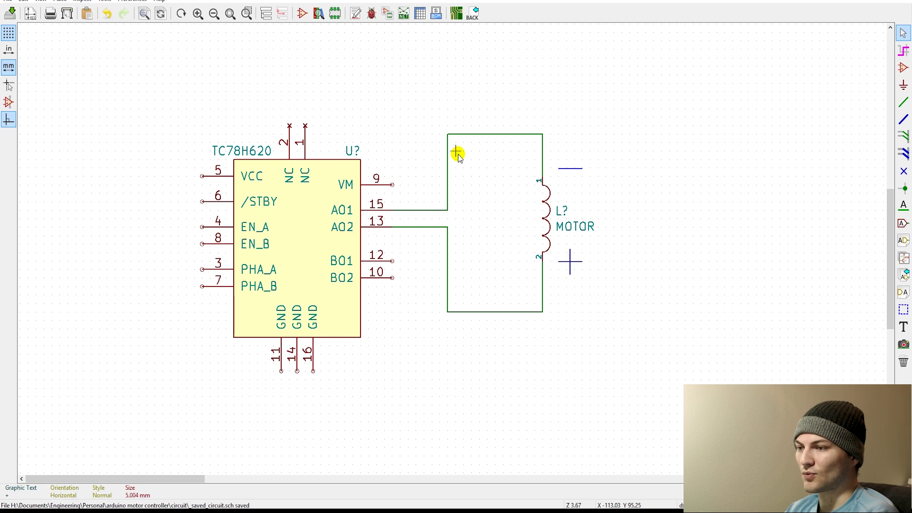
Step: Zoom the view around the MOTOR coil and its flyback diodes
scroll(457, 161, down, 3)
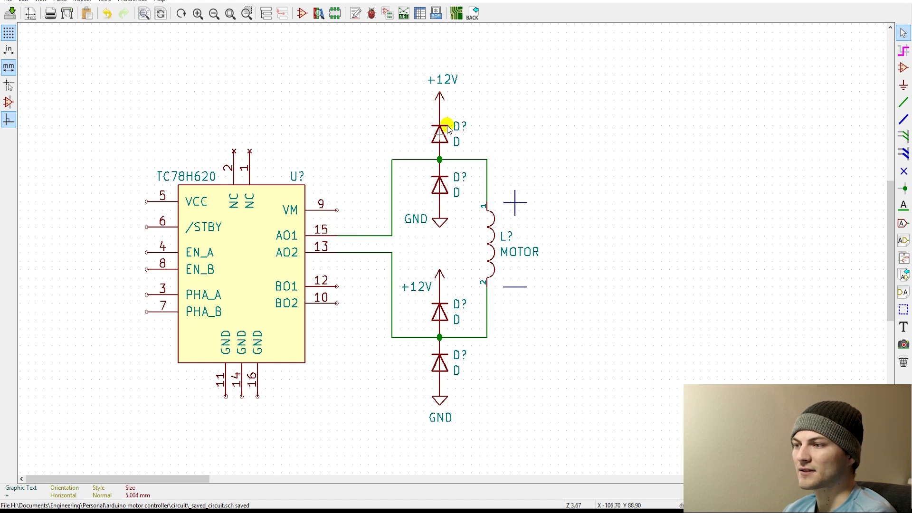
scroll(446, 247, up, 1)
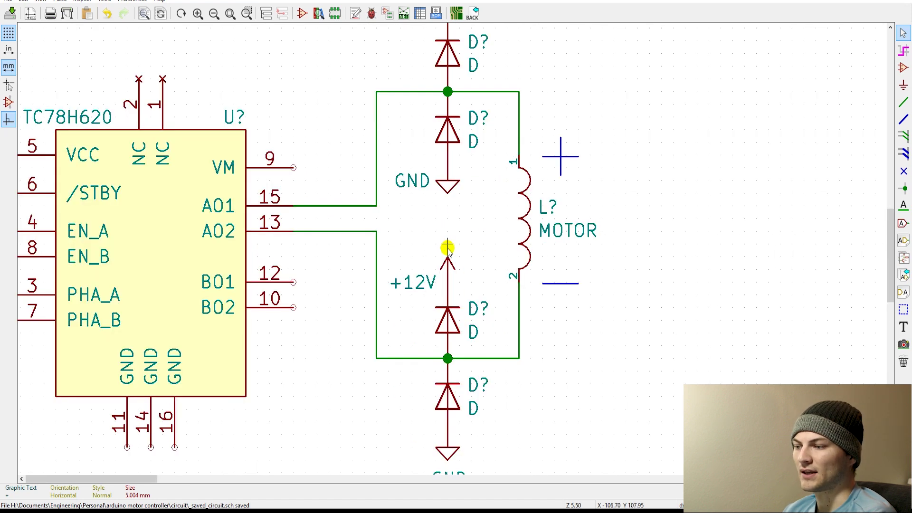
scroll(447, 244, down, 1)
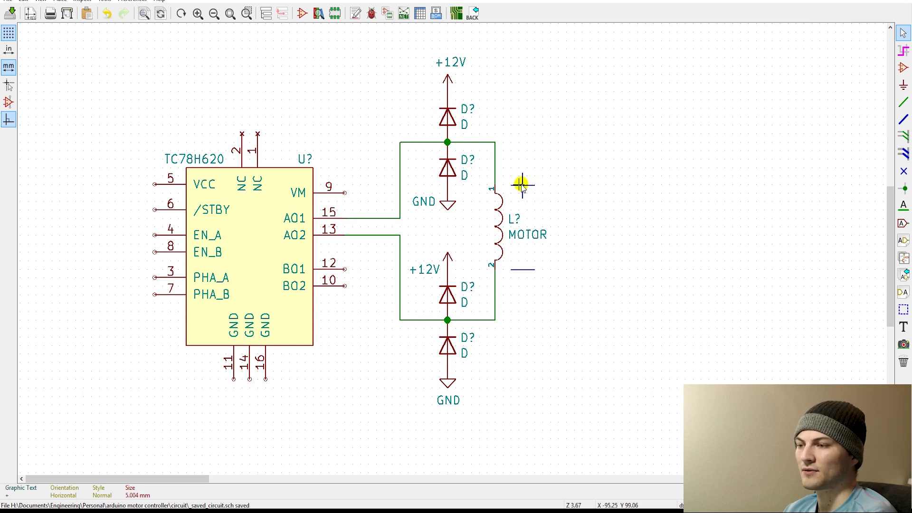
Step: Swap the + and - texts so plus sits level with pin 1 and minus below pin 2
drag(521, 185, 600, 278)
drag(535, 269, 509, 193)
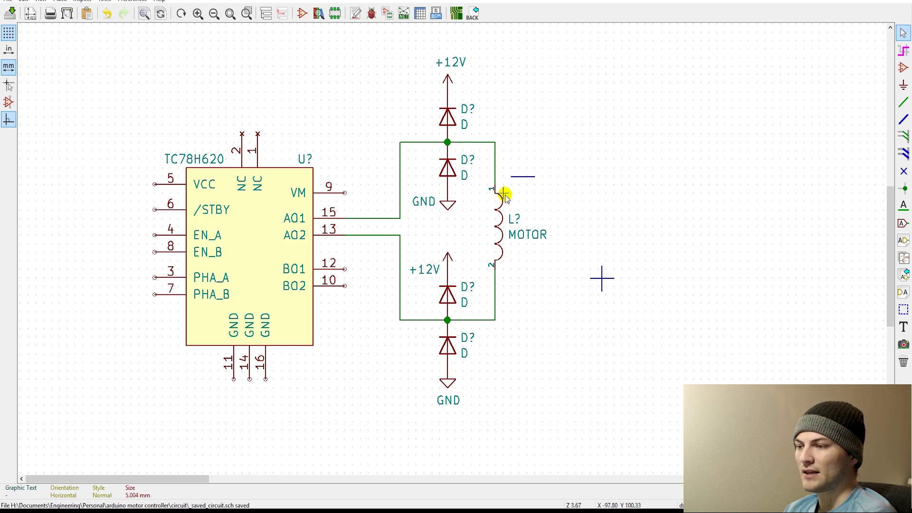
drag(582, 295, 503, 290)
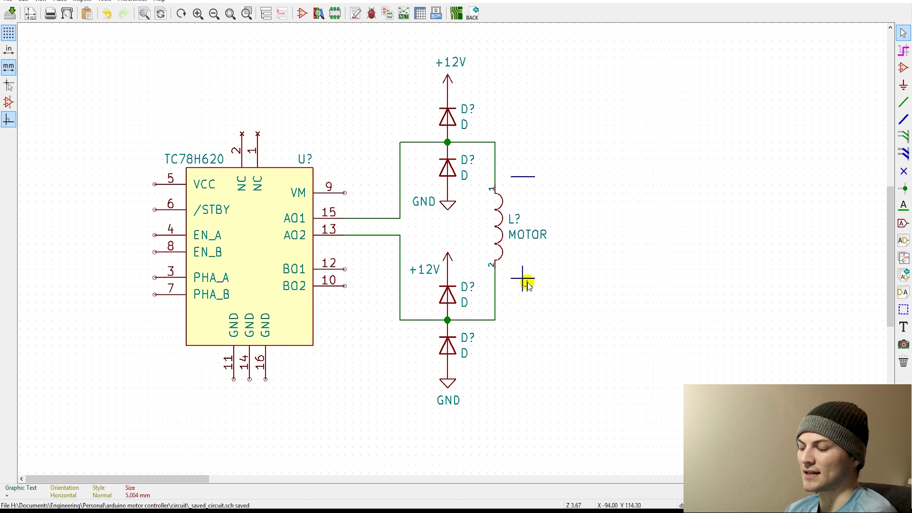
drag(526, 283, 504, 293)
drag(562, 178, 521, 179)
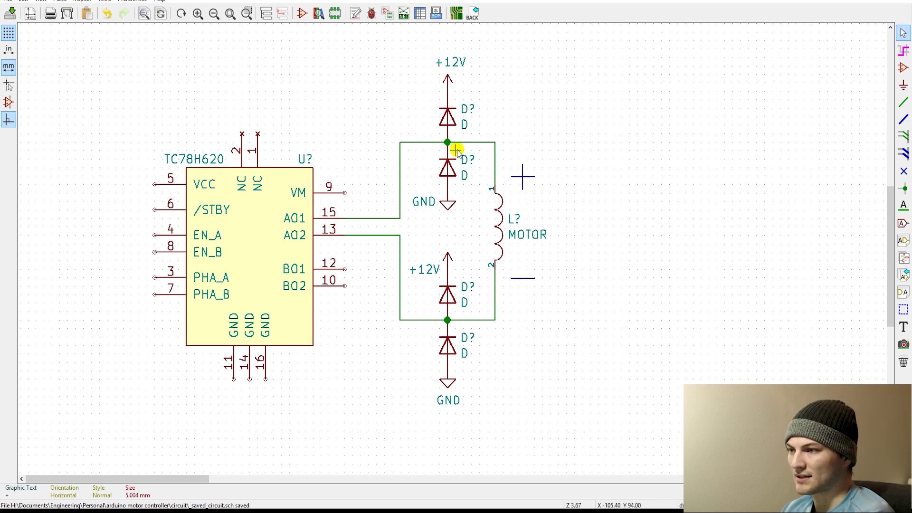
Step: Move the GND text below the ground symbol
scroll(456, 150, down, 4)
scroll(616, 216, down, 1)
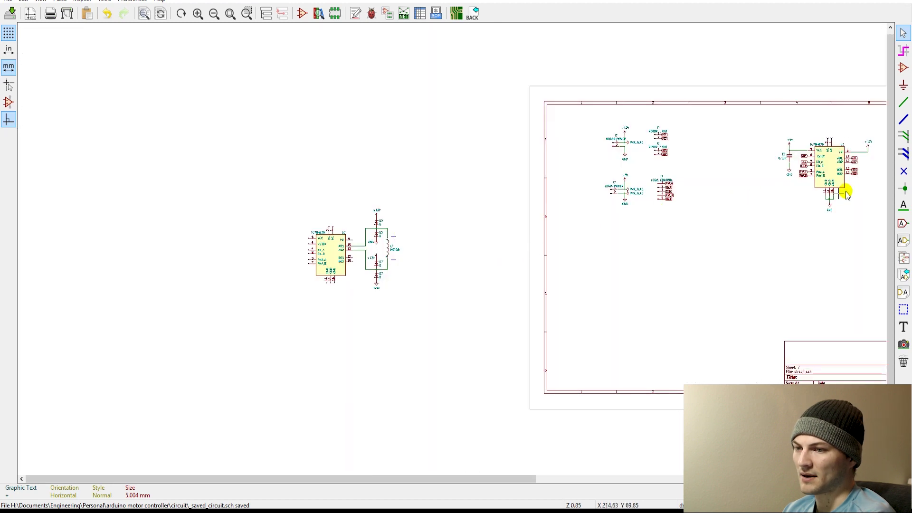
scroll(789, 187, up, 3)
scroll(366, 214, down, 2)
scroll(470, 252, up, 2)
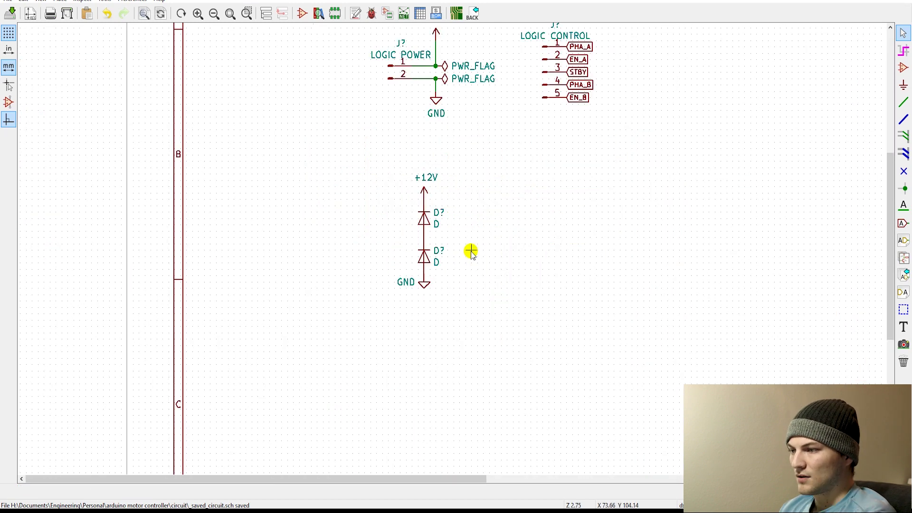
scroll(470, 253, up, 3)
scroll(448, 242, down, 1)
scroll(450, 240, down, 1)
scroll(432, 200, up, 1)
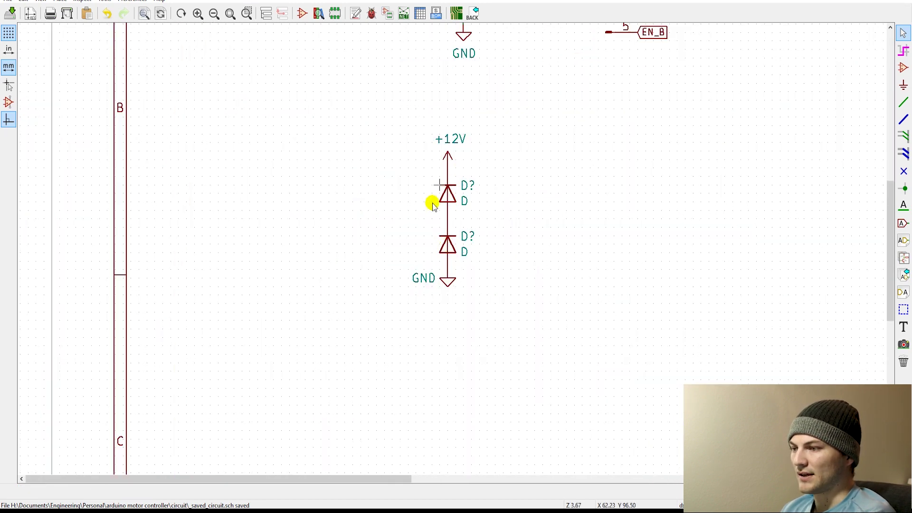
drag(426, 283, 446, 304)
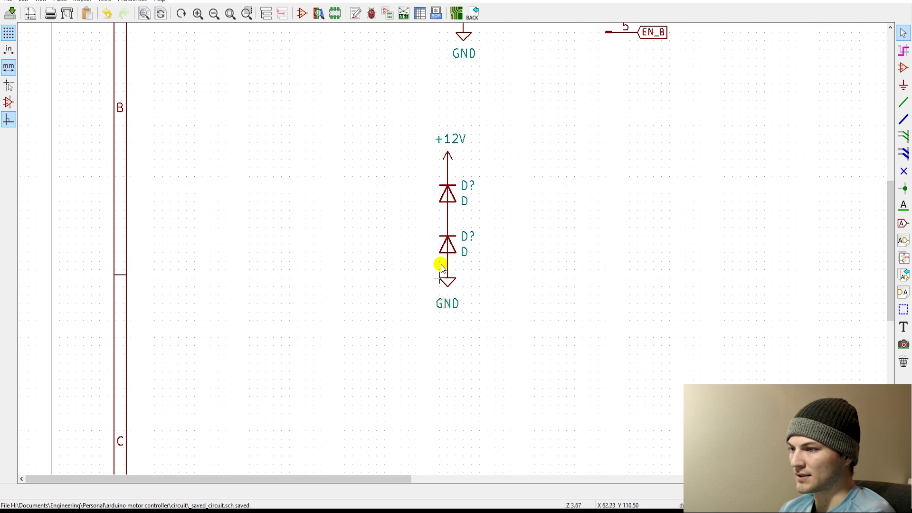
Step: Move the AO1, AO2, BO1 and BO2 labels together beside the diodes
scroll(503, 239, down, 3)
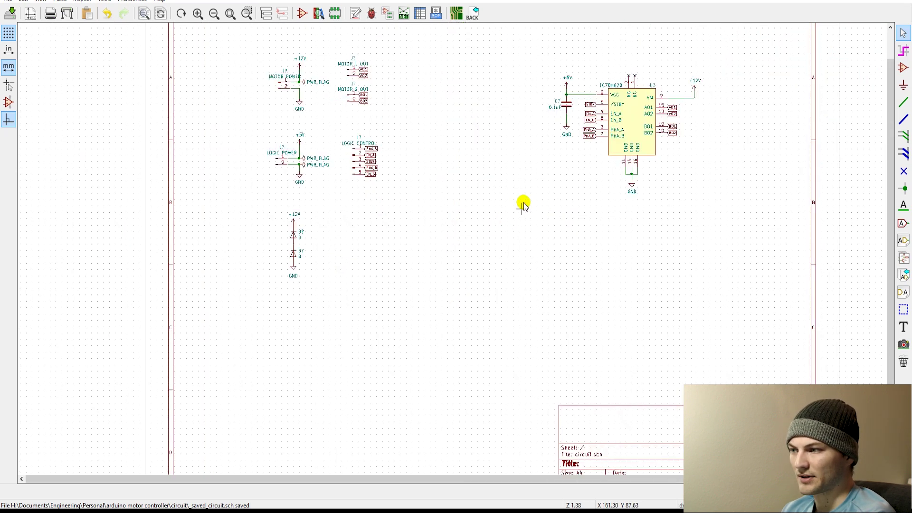
scroll(513, 149, up, 2)
drag(685, 276, 645, 196)
right_click(644, 195)
click(678, 247)
scroll(315, 306, down, 2)
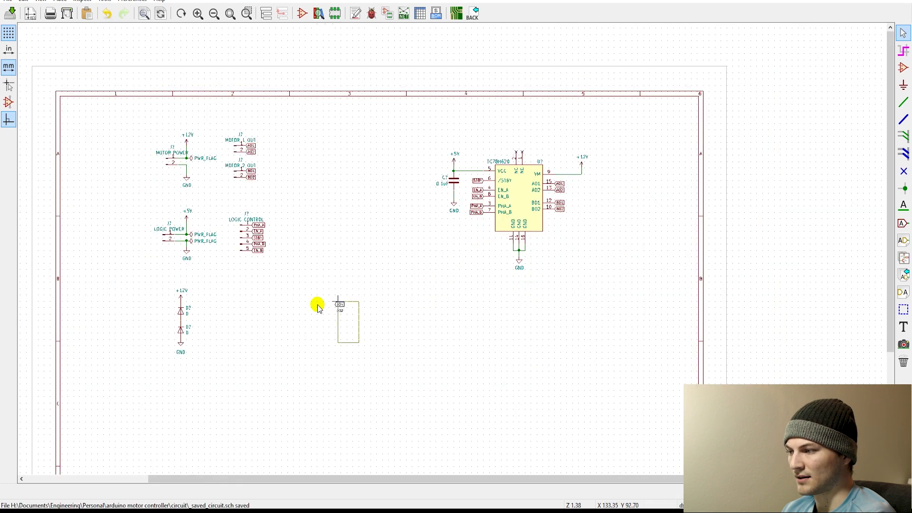
scroll(373, 247, up, 2)
click(322, 211)
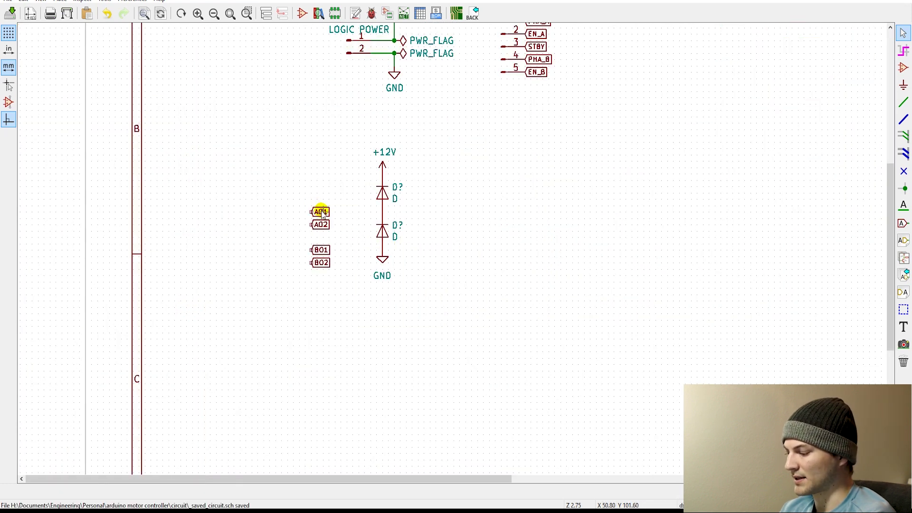
Step: Mirror the AO1 label, place it left of the diode junction, and wire it in
key(m)
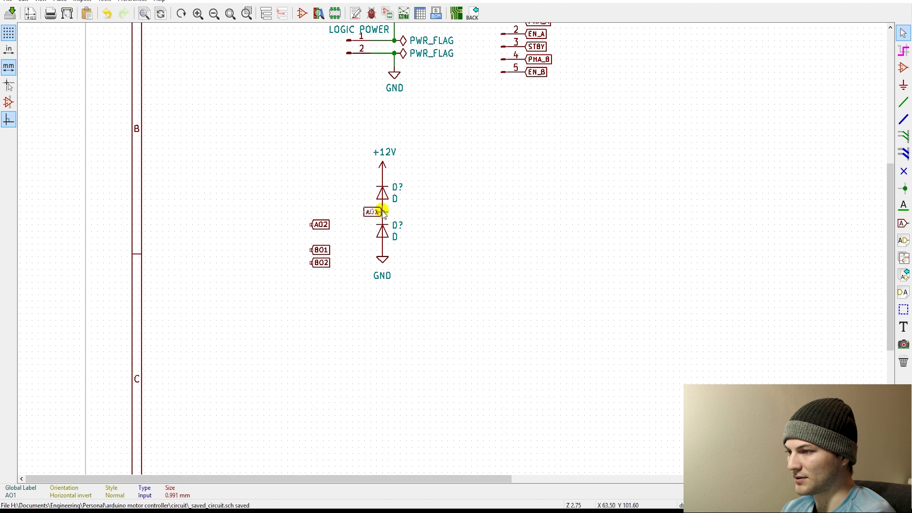
click(382, 212)
scroll(380, 216, up, 2)
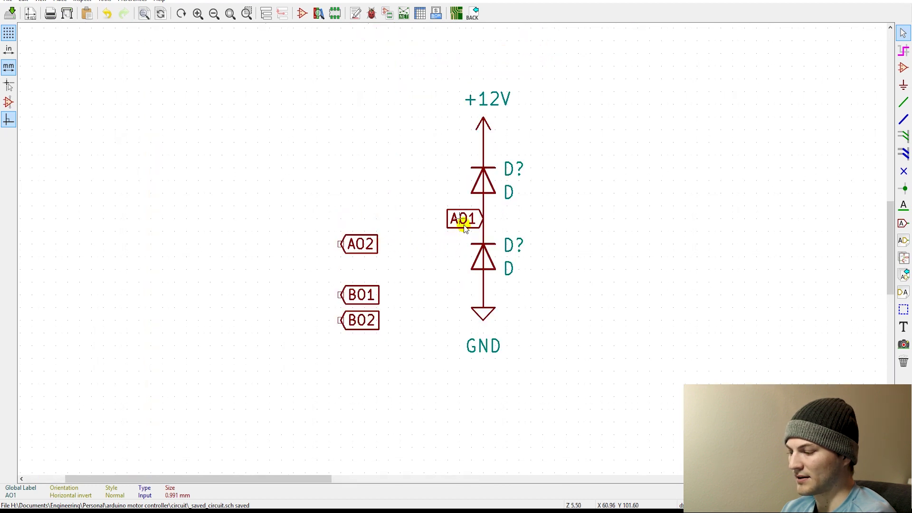
key(m)
click(488, 218)
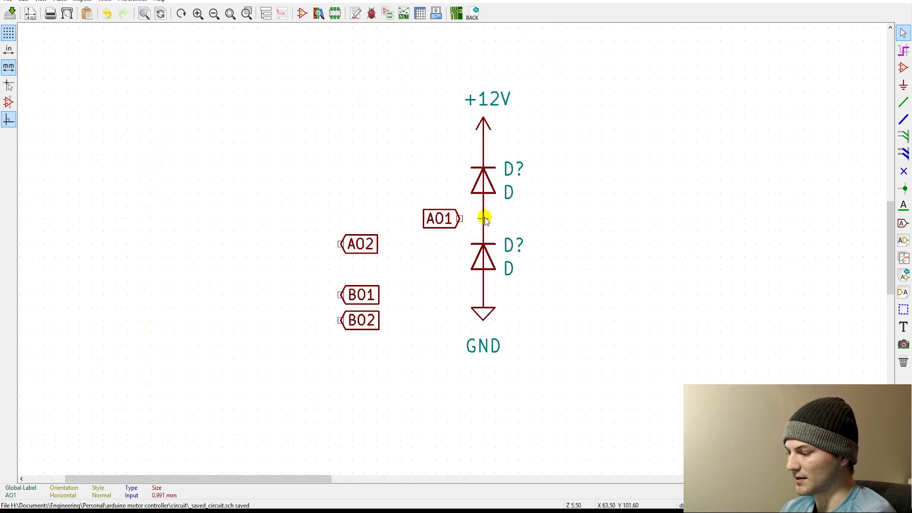
key(w)
click(461, 218)
scroll(474, 228, down, 3)
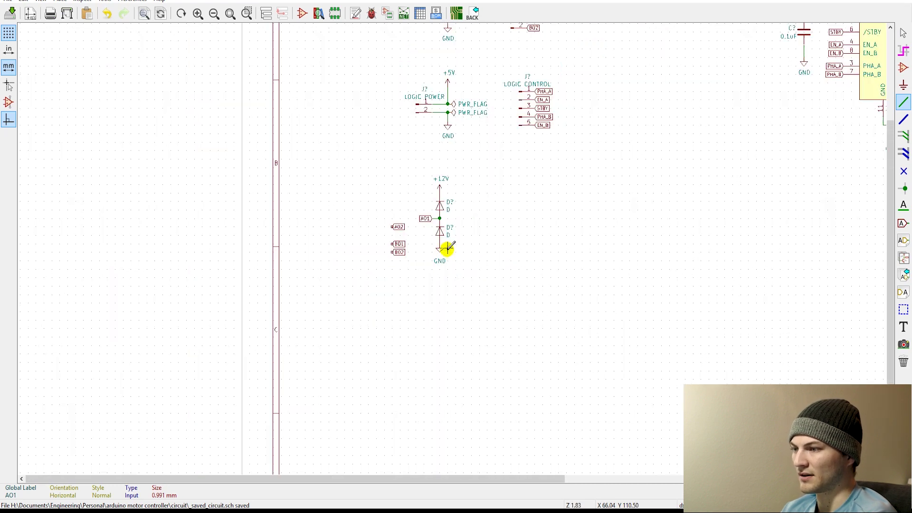
scroll(446, 244, up, 2)
key(Escape)
drag(526, 271, 432, 57)
Step: Duplicate the diode pair to the right and attach AO2 in place of the copied AO1
click(494, 151)
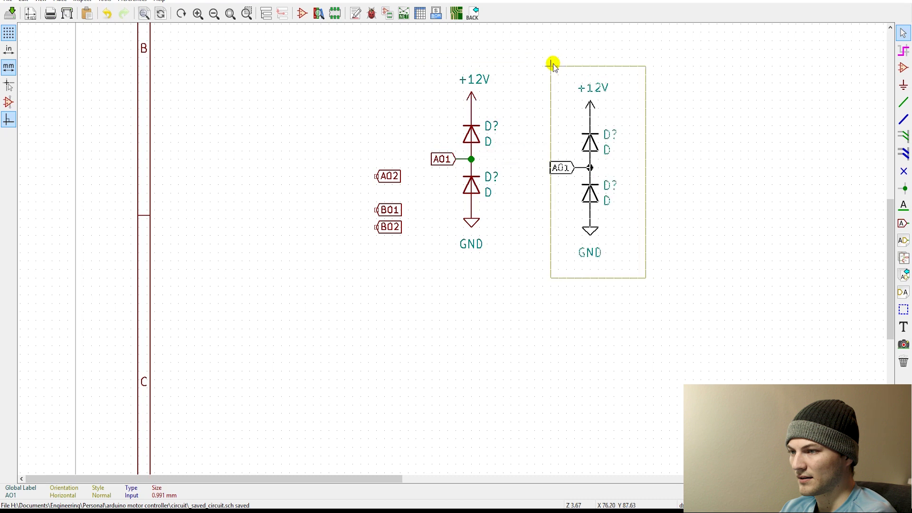
click(549, 56)
key(Delete)
drag(389, 176, 572, 158)
Step: Copy both diode pairs below and label their midpoints BO1 and BO2
drag(515, 277, 431, 55)
key(Escape)
drag(698, 280, 432, 46)
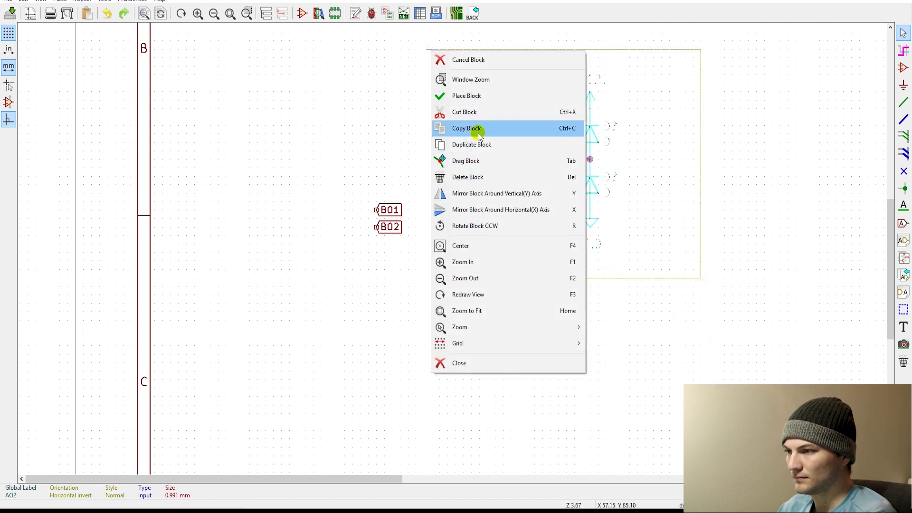
click(471, 130)
click(432, 276)
scroll(414, 231, down, 3)
key(Delete)
key(Delete)
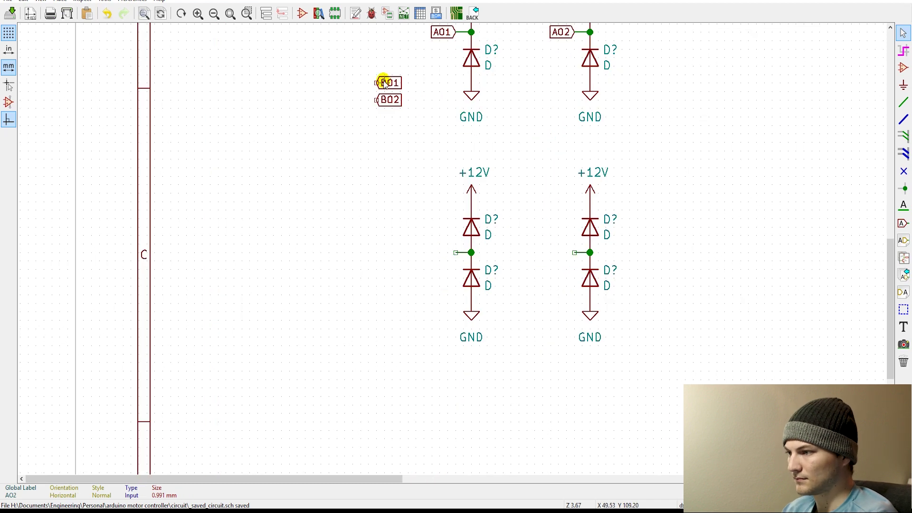
drag(389, 81, 441, 252)
click(377, 105)
drag(378, 104, 576, 253)
scroll(576, 252, down, 1)
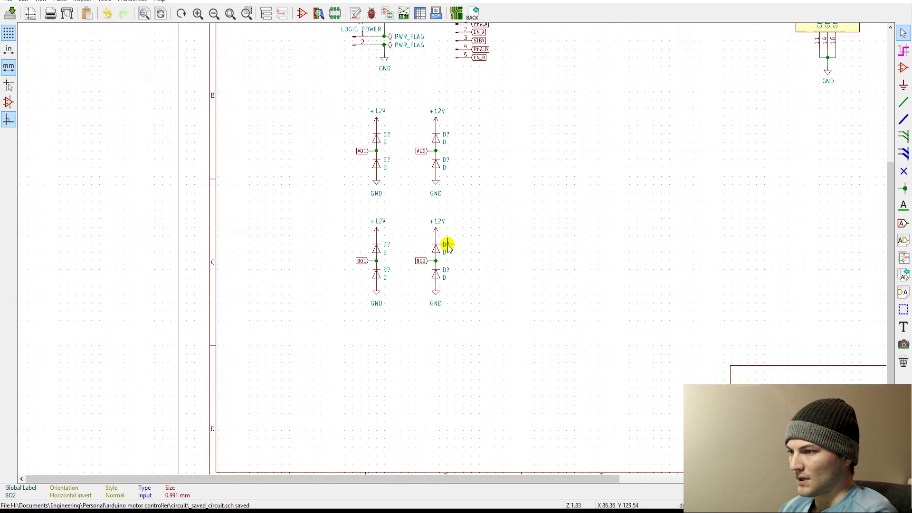
scroll(447, 246, up, 1)
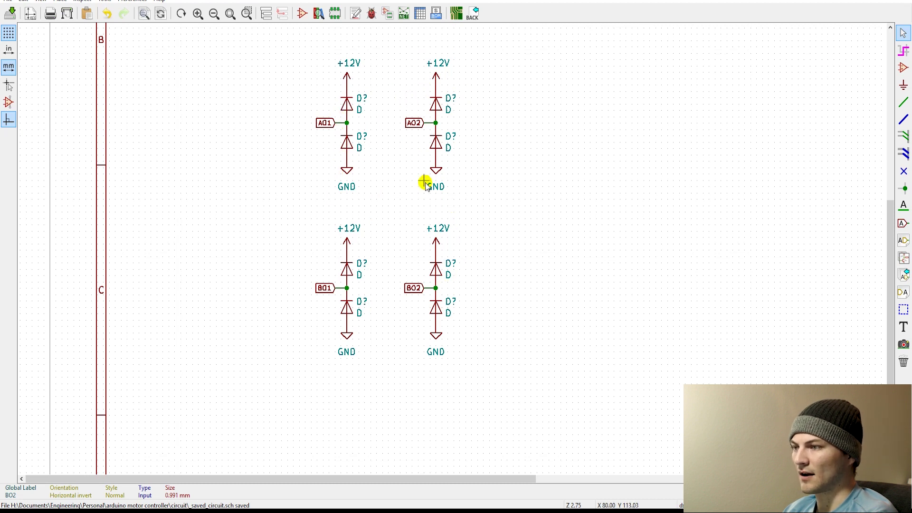
scroll(444, 241, down, 5)
scroll(488, 230, up, 3)
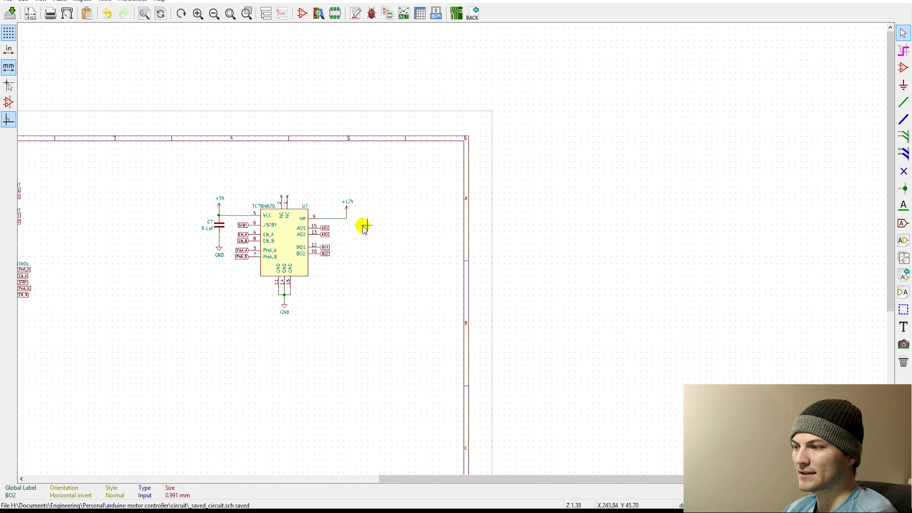
Step: Place a CP polarised capacitor on the +12V VM wire and wire it to a GND symbol
scroll(363, 228, up, 4)
click(903, 67)
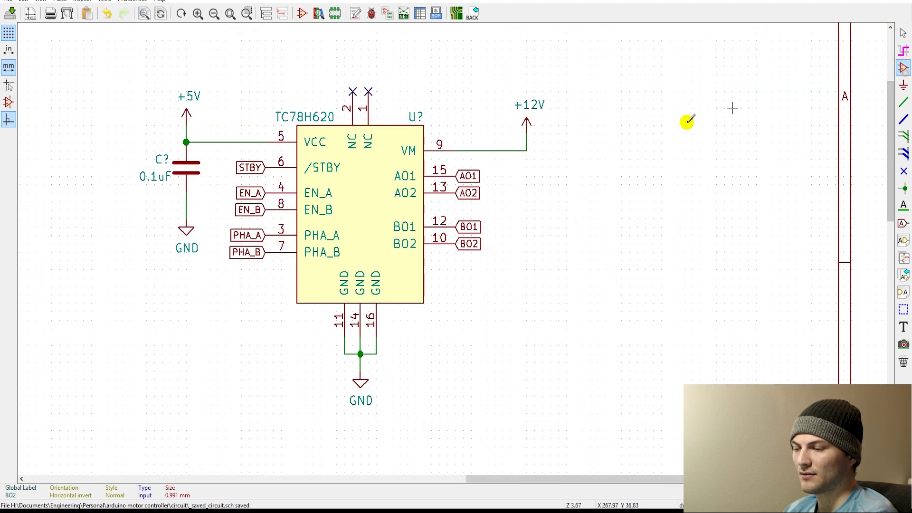
click(628, 134)
text(cp)
key(Return)
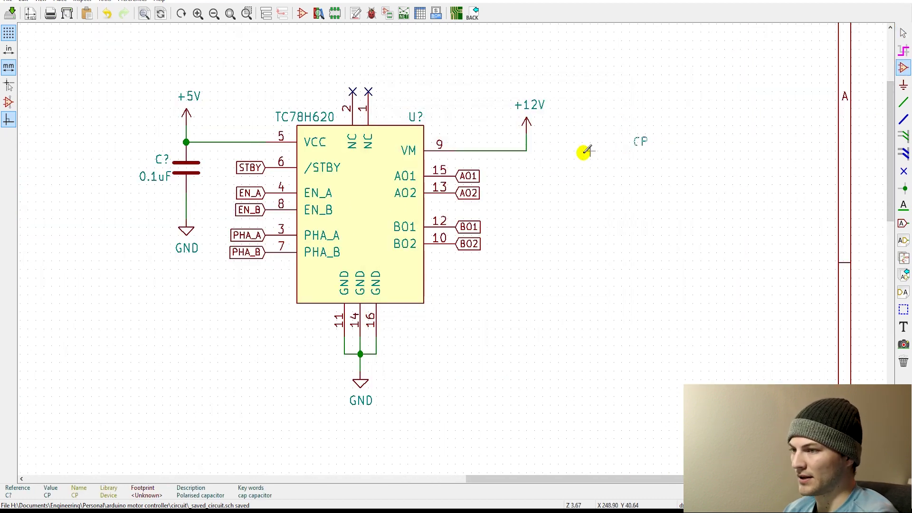
click(527, 175)
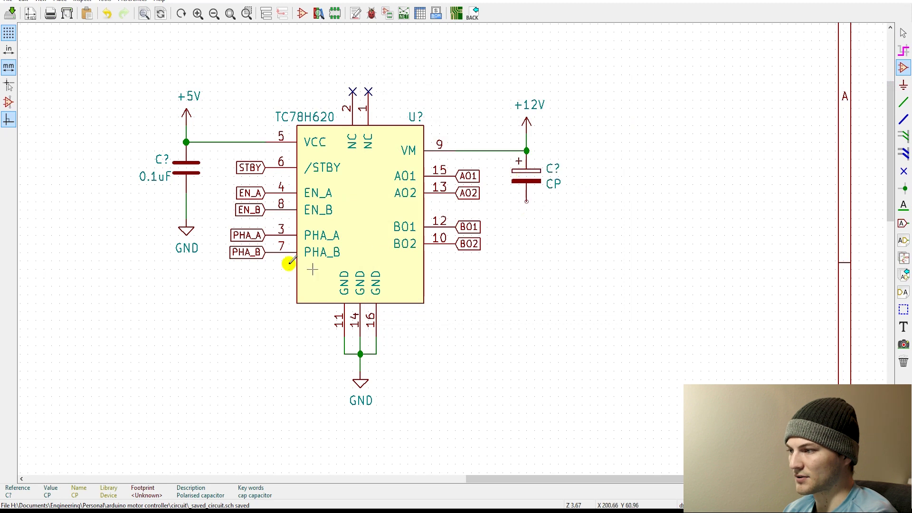
click(186, 237)
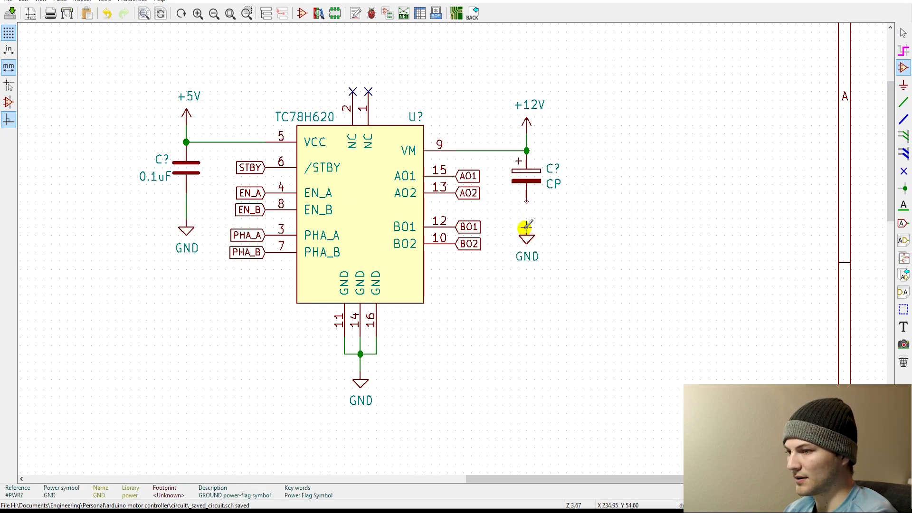
click(526, 227)
key(w)
click(524, 194)
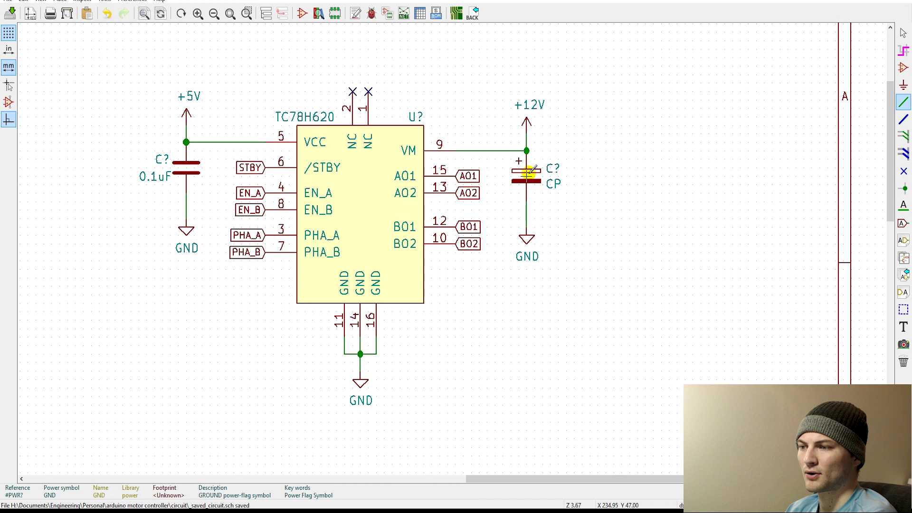
Step: Set the capacitor's value to 100uF
key(v)
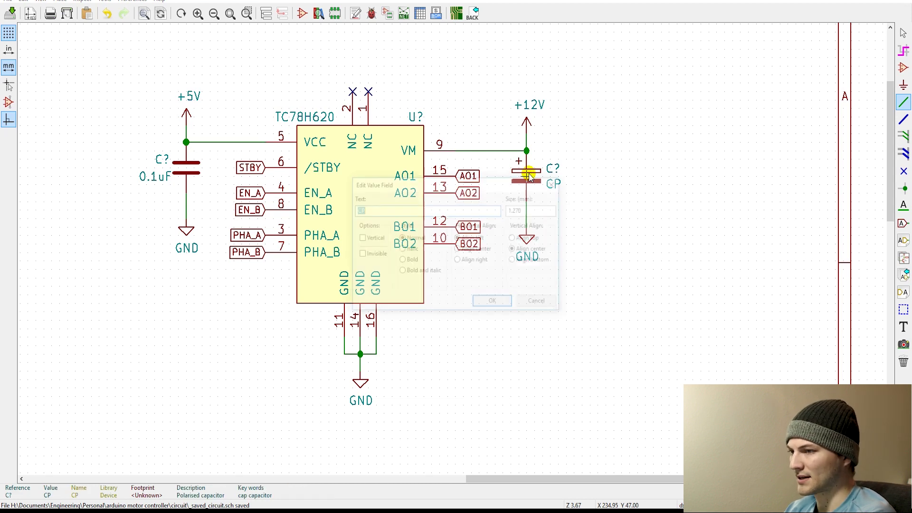
text(100)
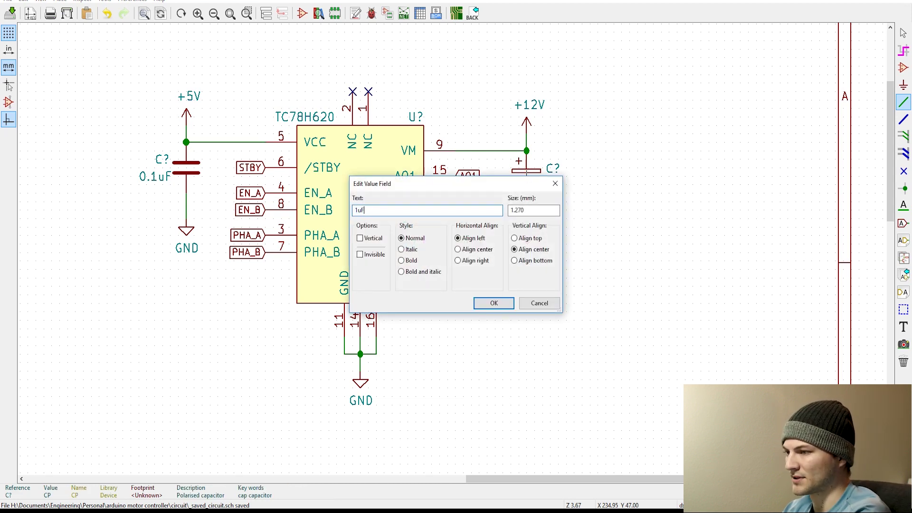
key(BackSpace)
key(BackSpace)
text(00u)
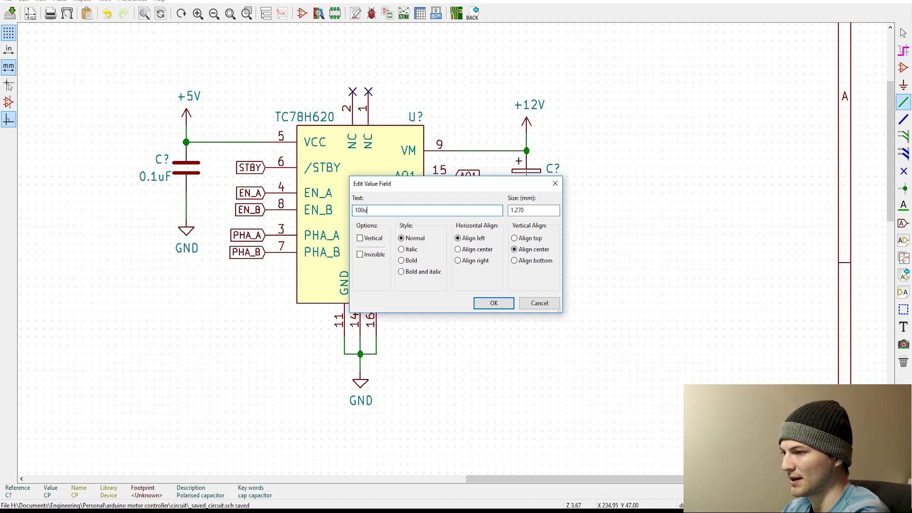
text(F)
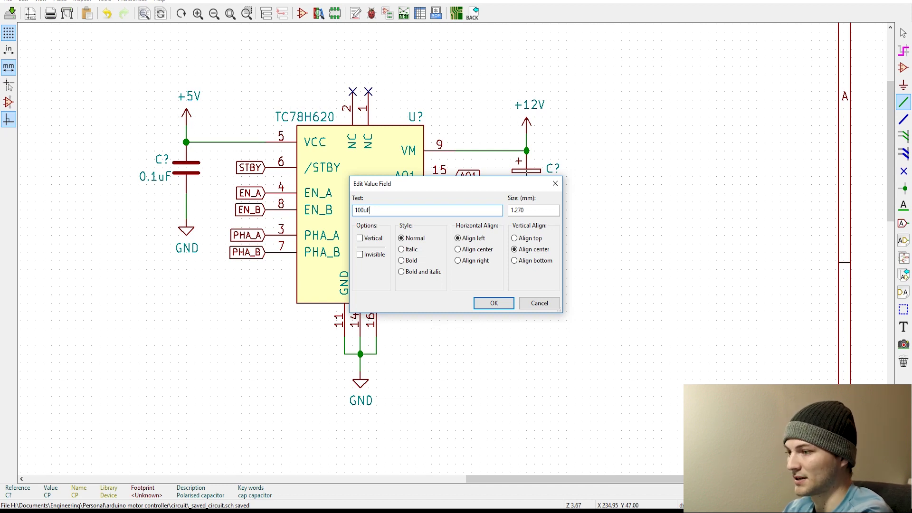
key(Return)
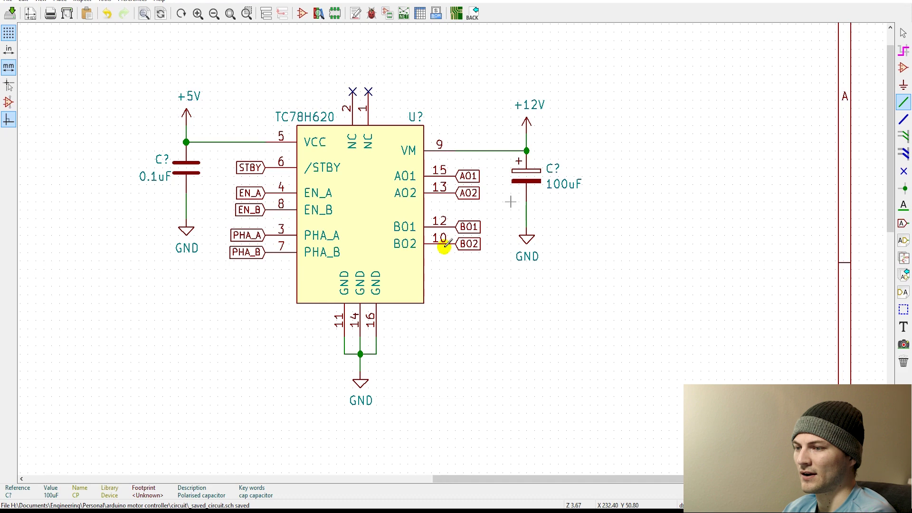
scroll(446, 243, down, 4)
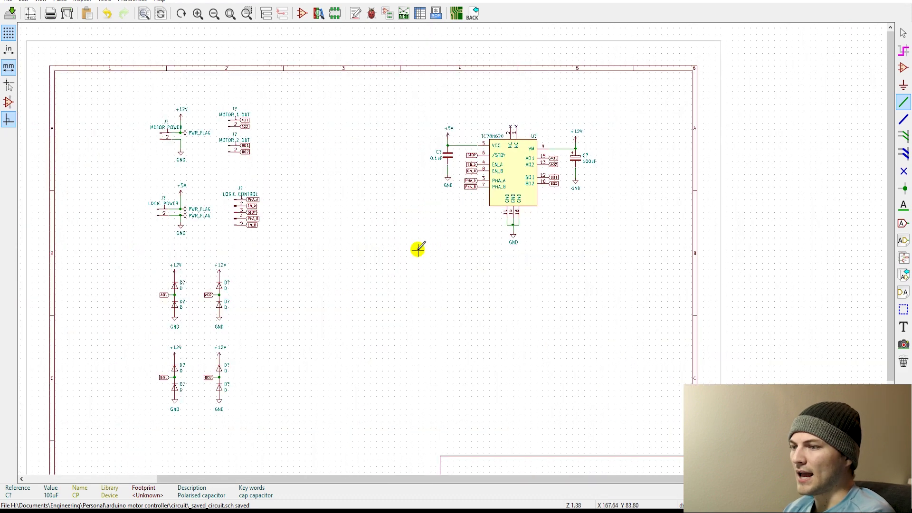
Step: Block-move all four flyback diode pairs up near the top of the sheet
scroll(445, 245, up, 1)
scroll(444, 246, down, 1)
scroll(446, 242, up, 1)
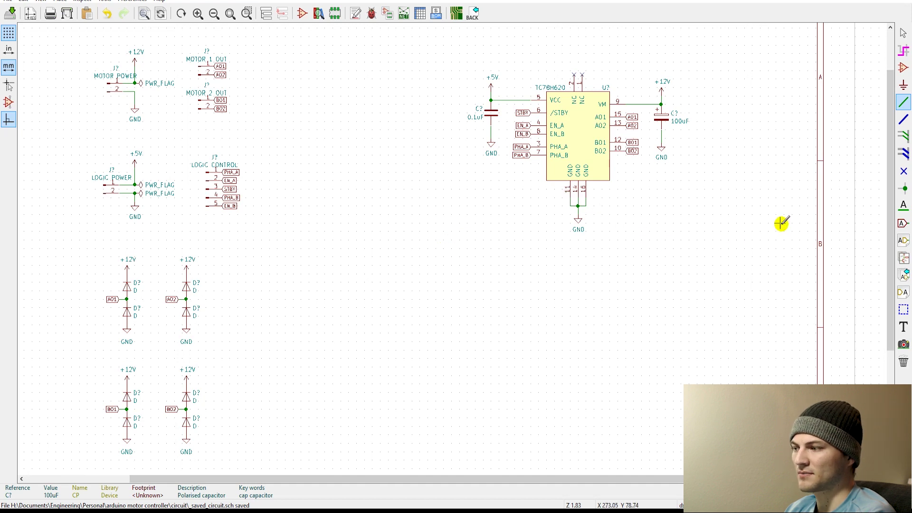
key(Escape)
drag(218, 460, 87, 244)
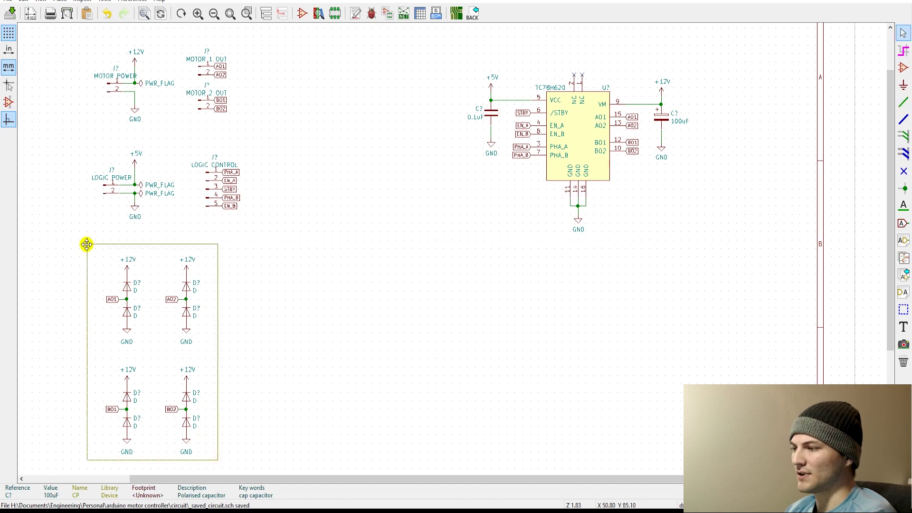
scroll(464, 240, down, 2)
scroll(433, 244, up, 2)
scroll(388, 237, up, 1)
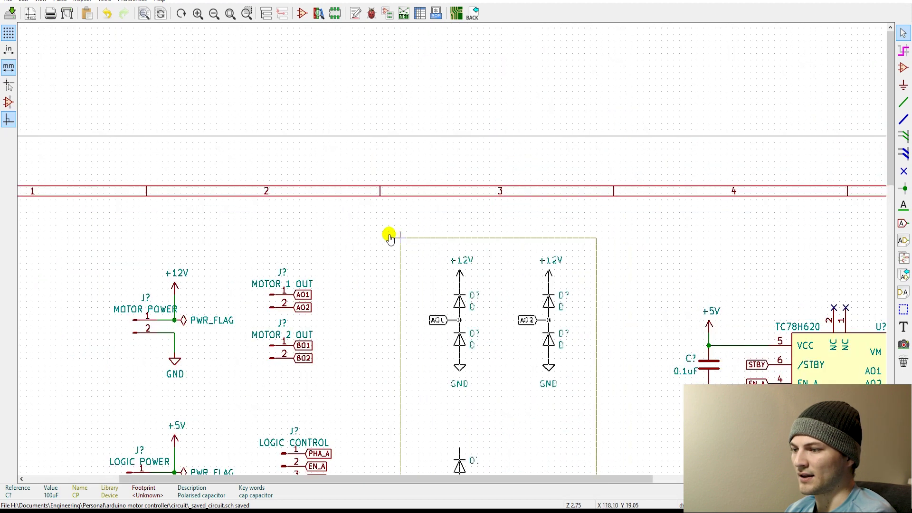
scroll(389, 237, down, 2)
click(442, 250)
scroll(448, 247, down, 2)
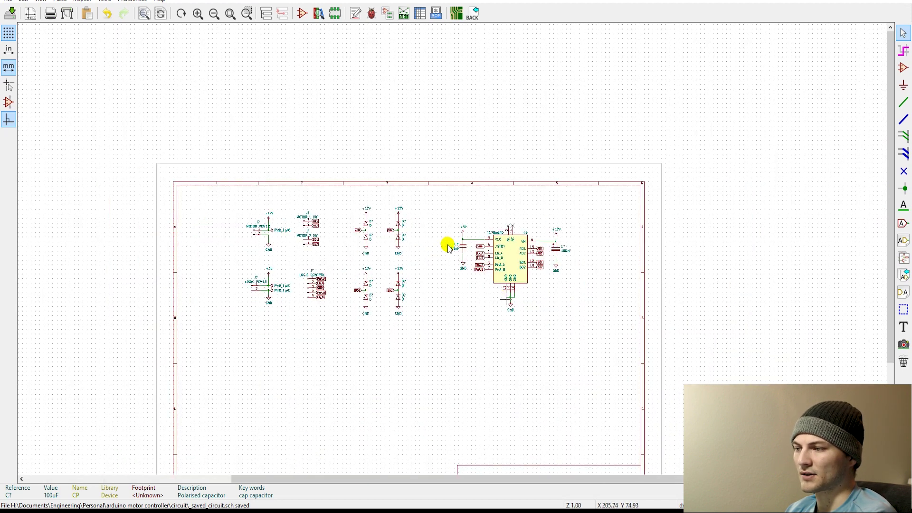
scroll(448, 247, up, 2)
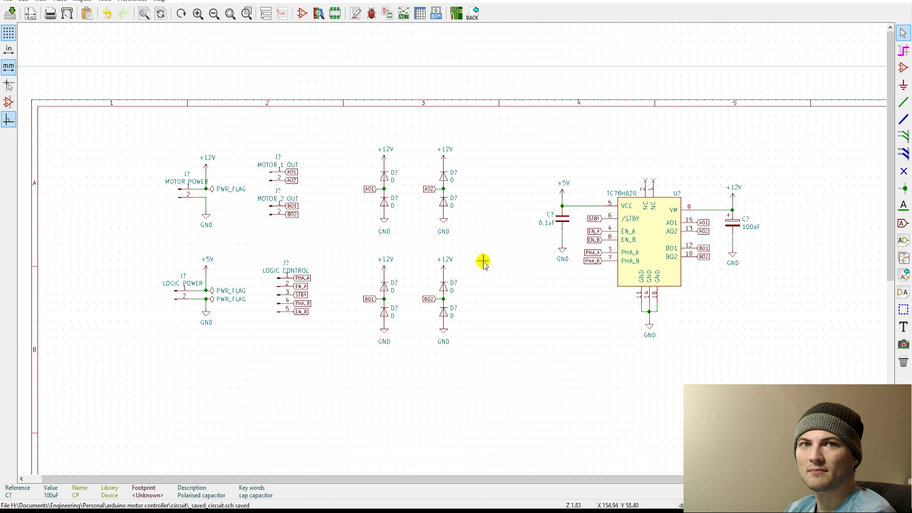